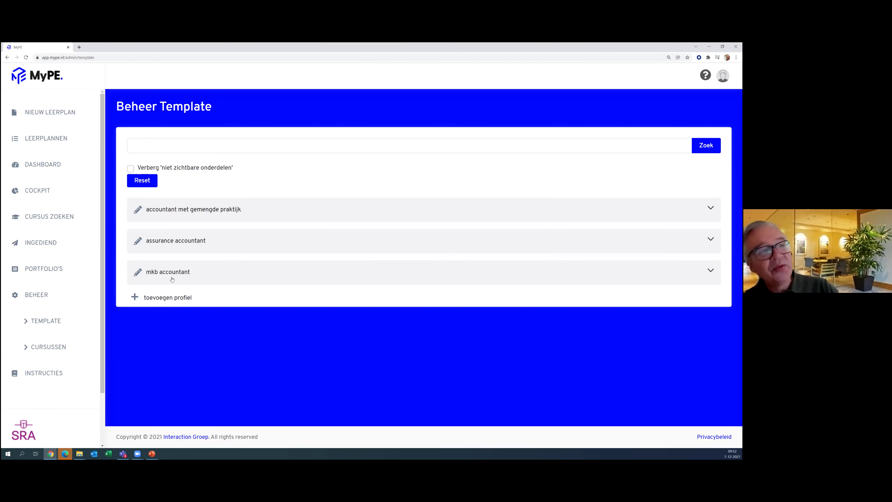
- Expand the "accountant met gemengde praktijk" profile and review its activities, including the results under "SRA kringbijeenkomsten bijwonen"
left_click(204, 211)
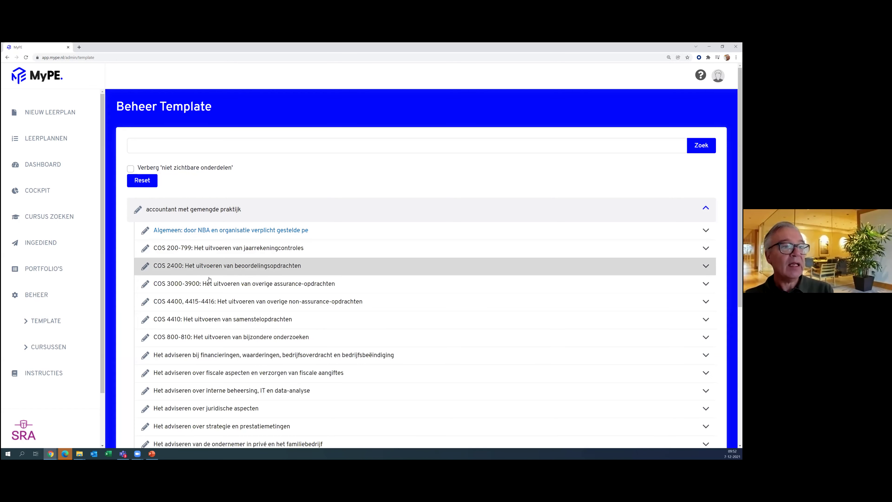
scroll(209, 280, "down", 1)
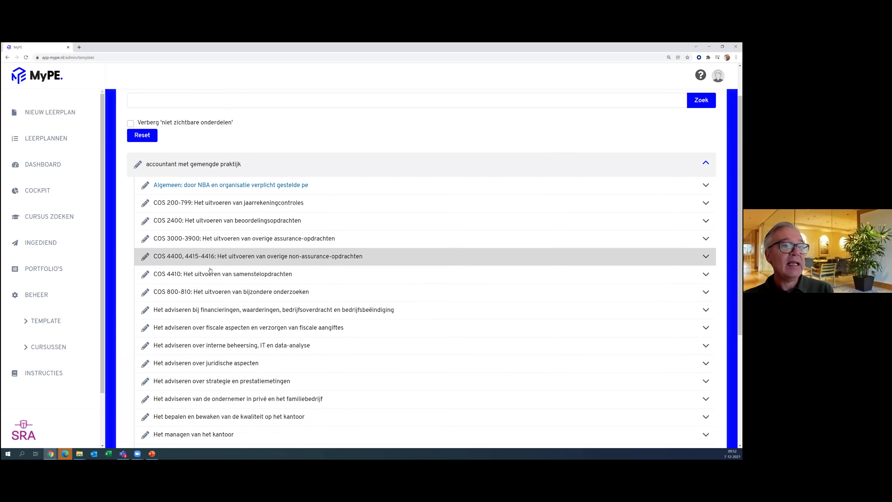
scroll(210, 270, "down", 1)
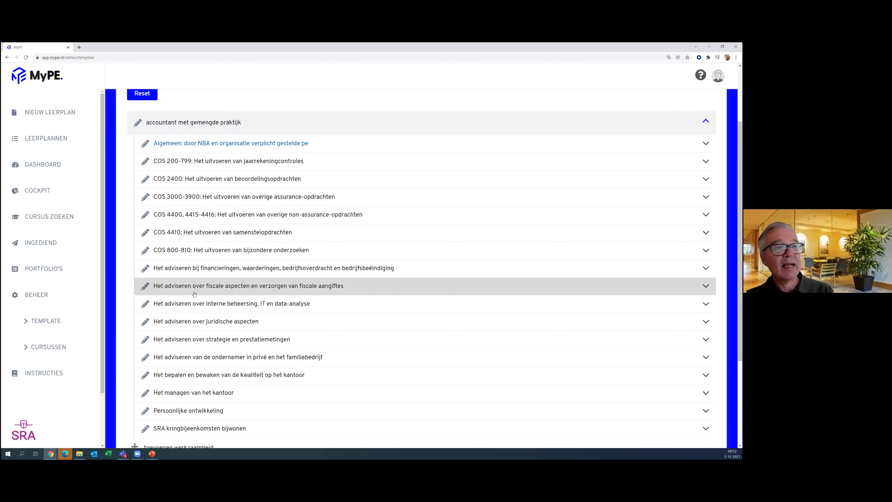
scroll(197, 291, "down", 1)
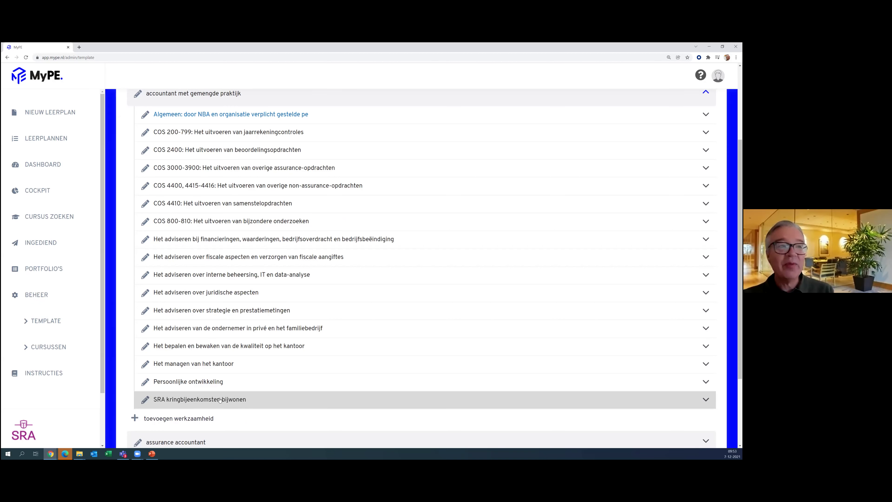
left_click(220, 400)
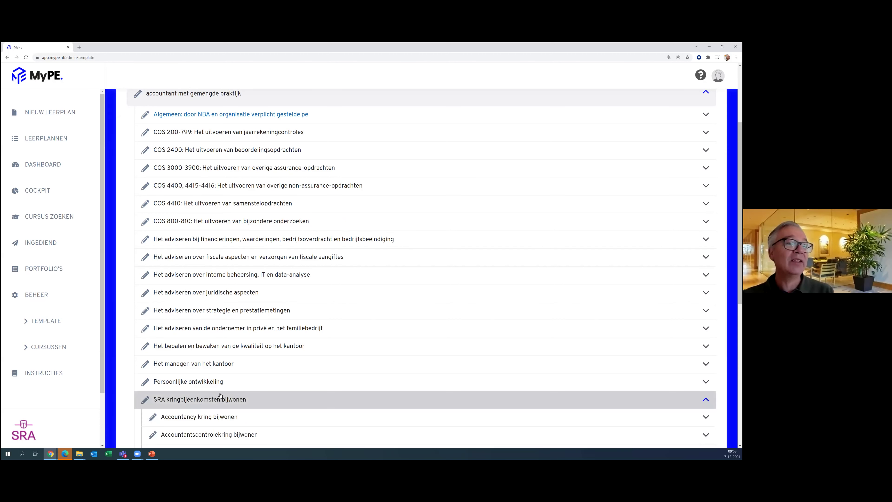
scroll(218, 379, "down", 1)
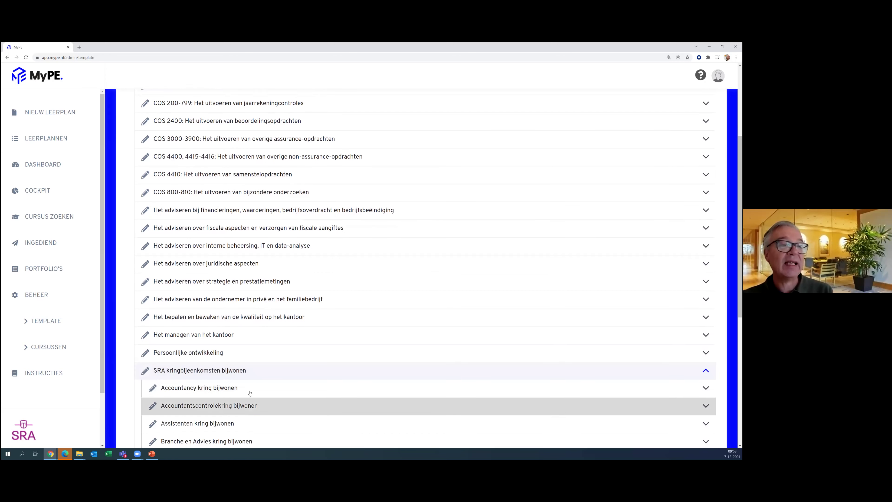
left_click(204, 371)
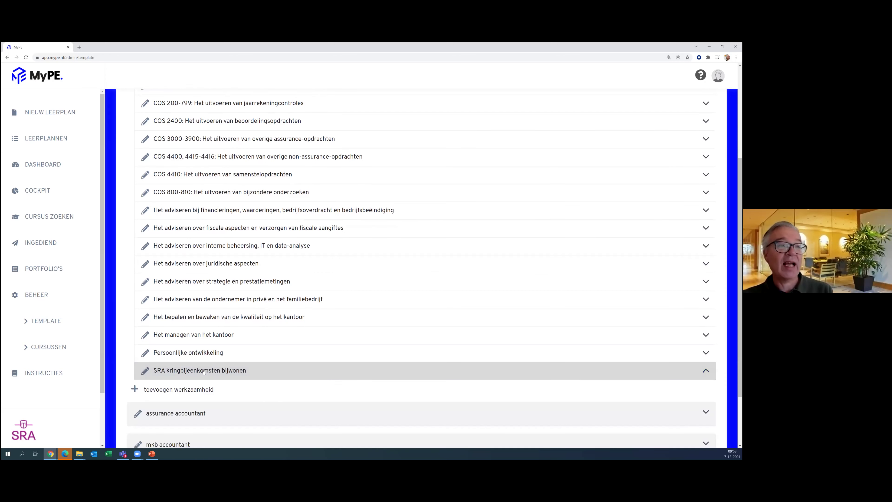
- Review the results under the fiscal advice activity and the "interne beheersing, IT en data-analyse" activity, collapsing each one
left_click(215, 229)
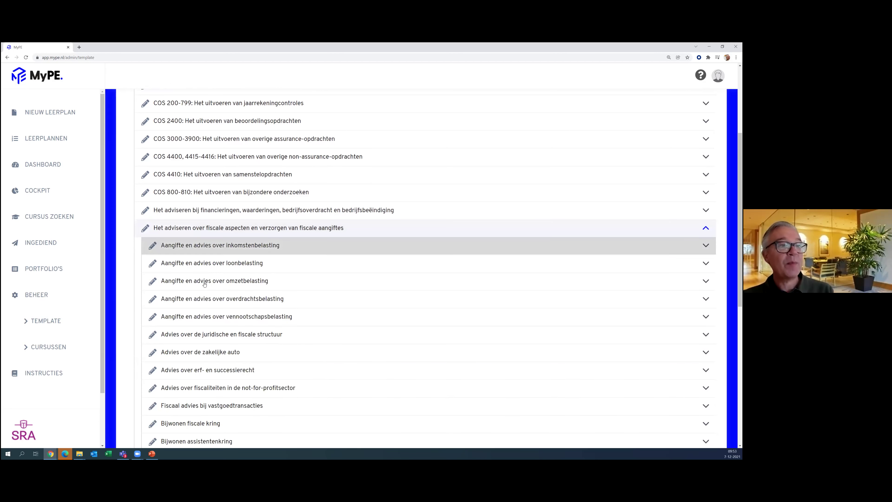
scroll(214, 301, "down", 3)
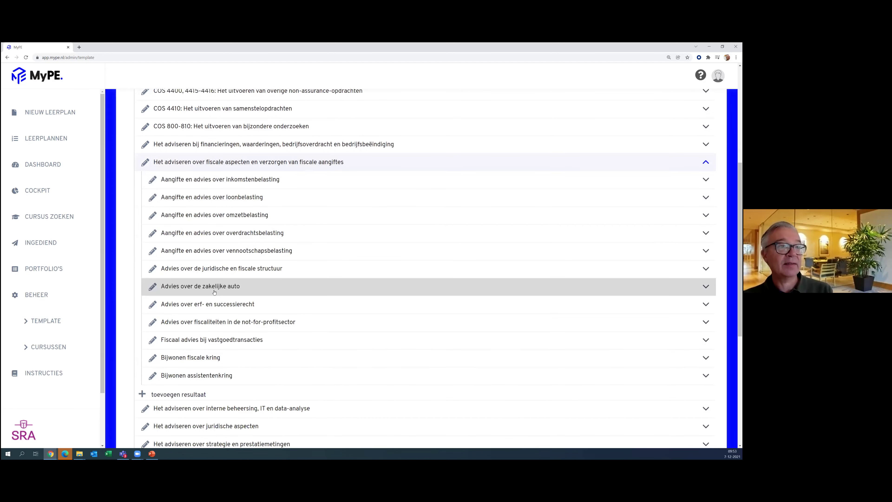
left_click(249, 141)
left_click(242, 159)
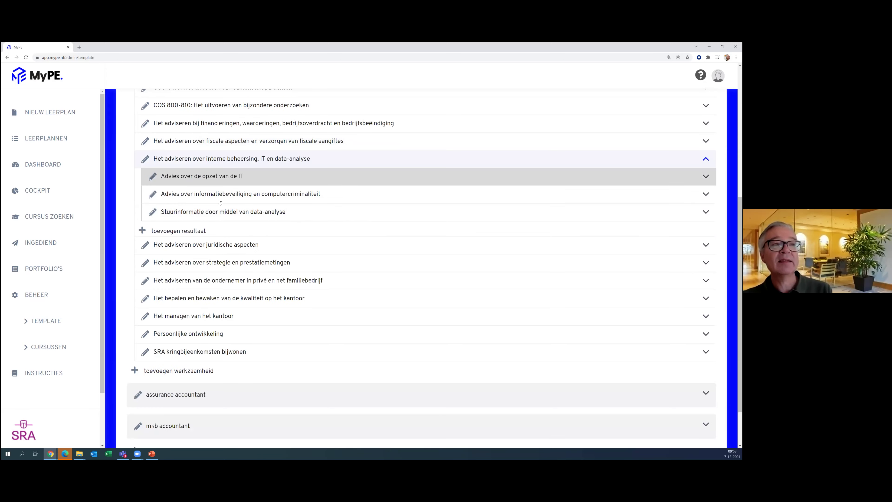
left_click(219, 165)
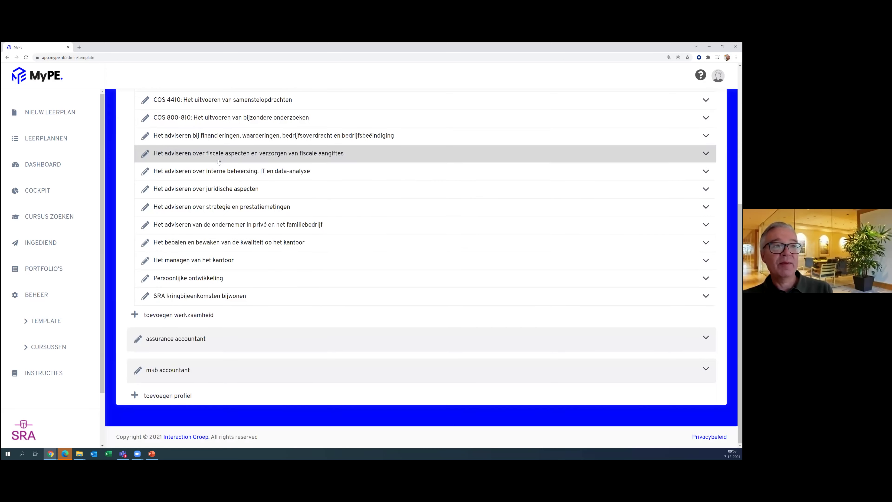
- Expand "Algemeen: door NBA en organisatie verplicht gestelde pe" down to the learning activity under "Verplicht leerdoel van ons kantoor"
scroll(225, 169, "up", 6)
scroll(226, 174, "down", 2)
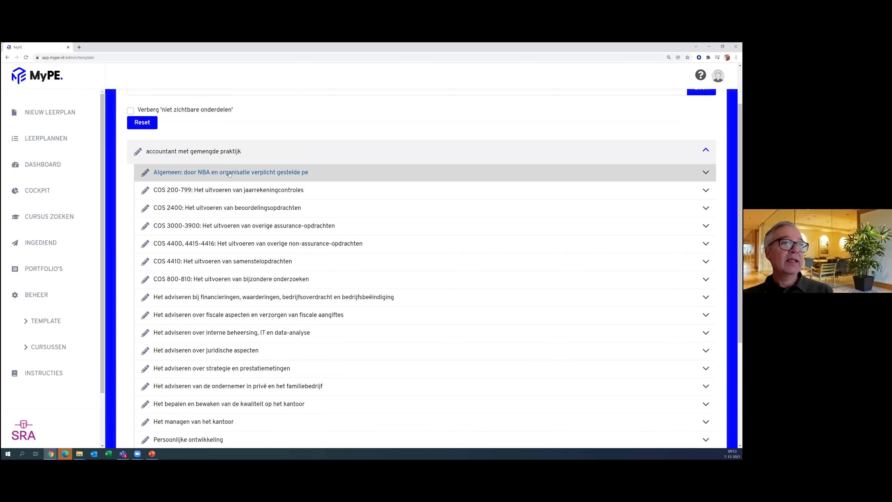
left_click(229, 173)
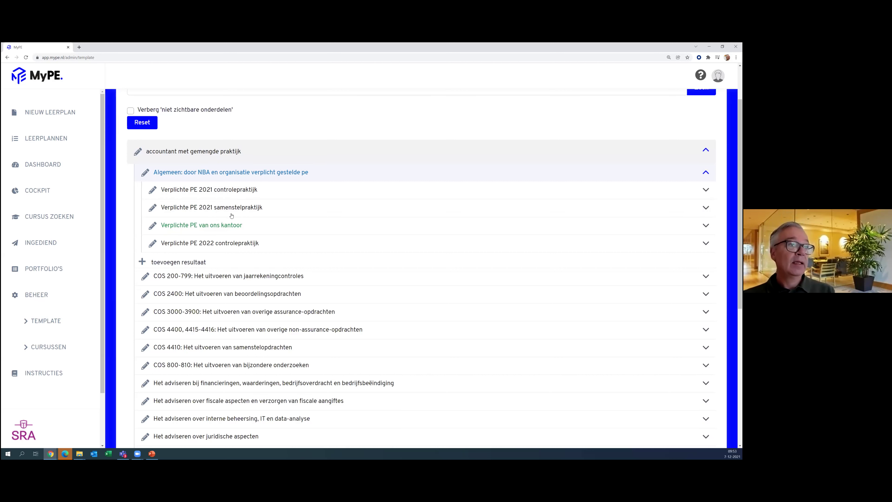
left_click(228, 226)
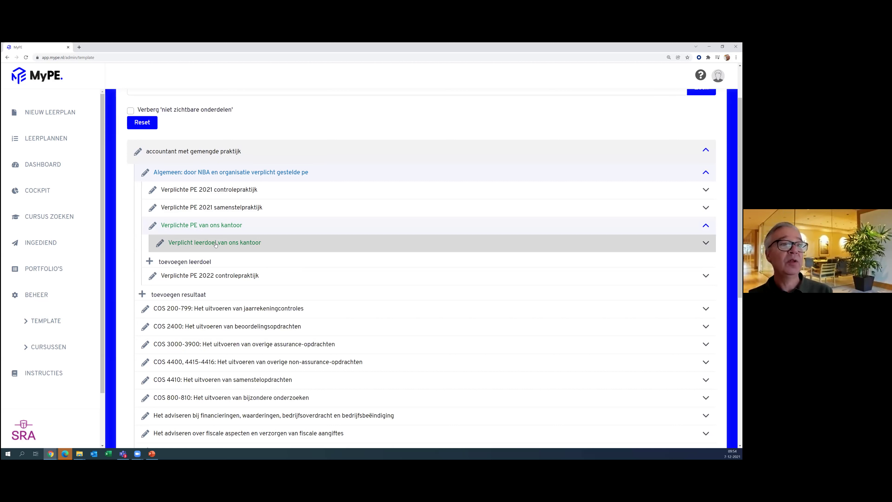
left_click(216, 245)
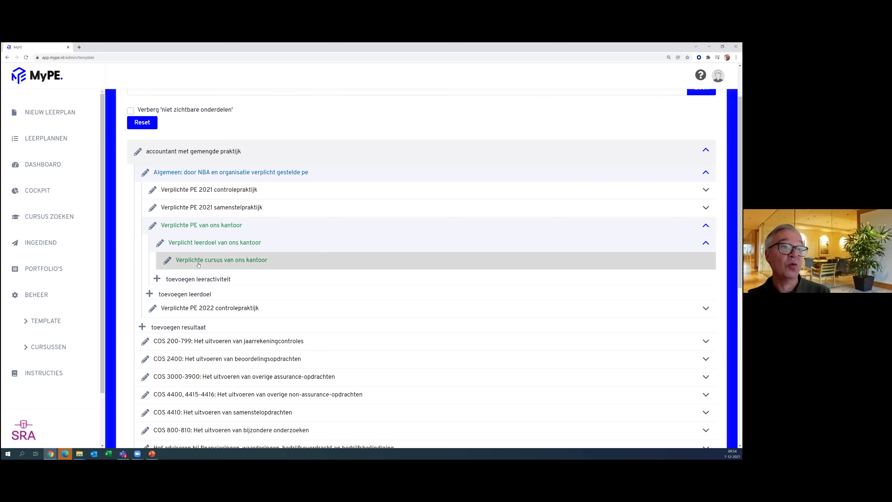
- Review the edit forms of "Verplicht leerdoel van ons kantoor" and "Verplichte cursus van ons kantoor", closing each without saving
left_click(162, 242)
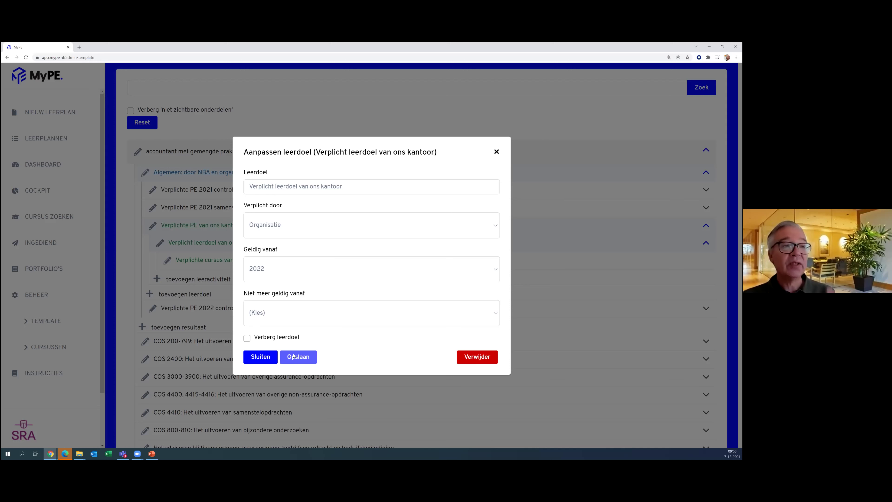
left_click(261, 357)
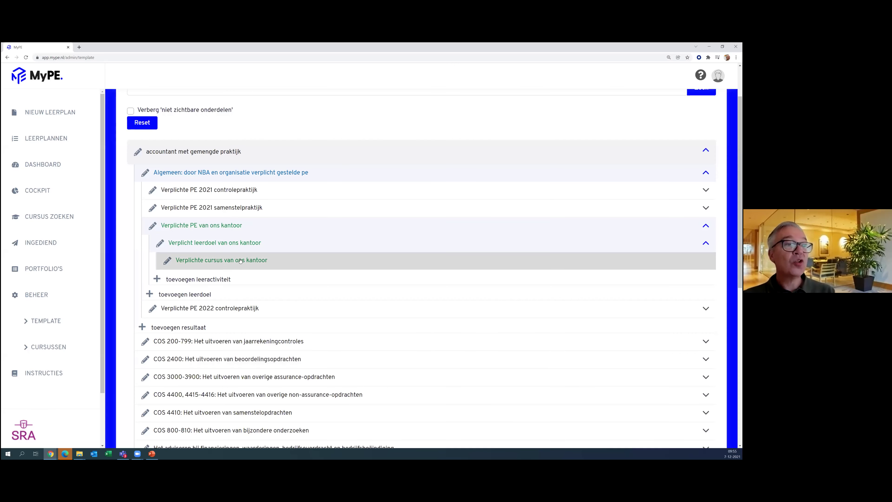
left_click(168, 261)
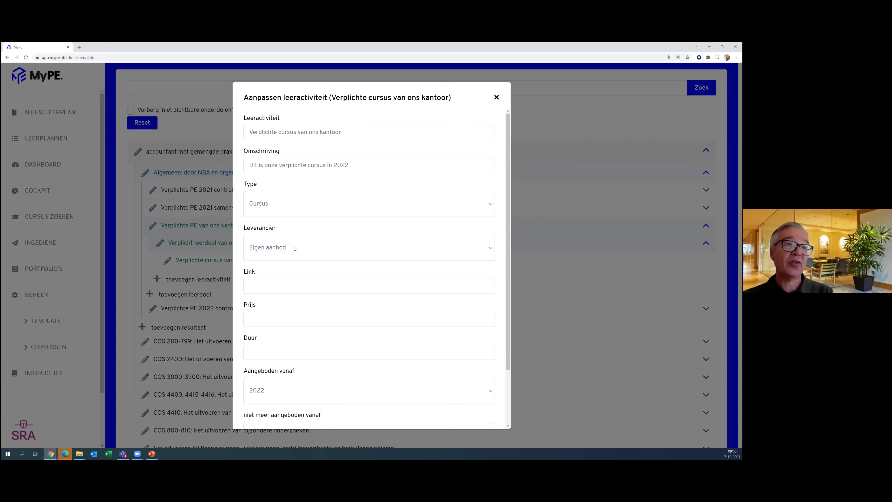
scroll(295, 248, "down", 2)
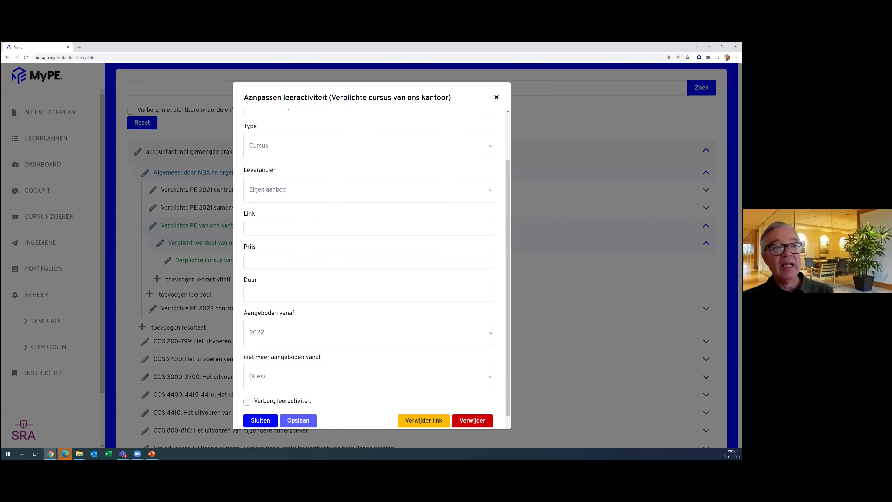
scroll(269, 253, "down", 1)
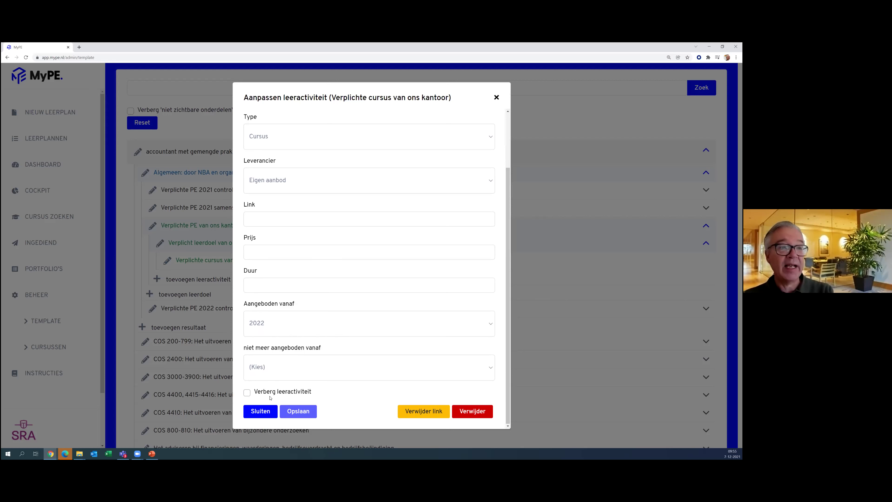
left_click(260, 411)
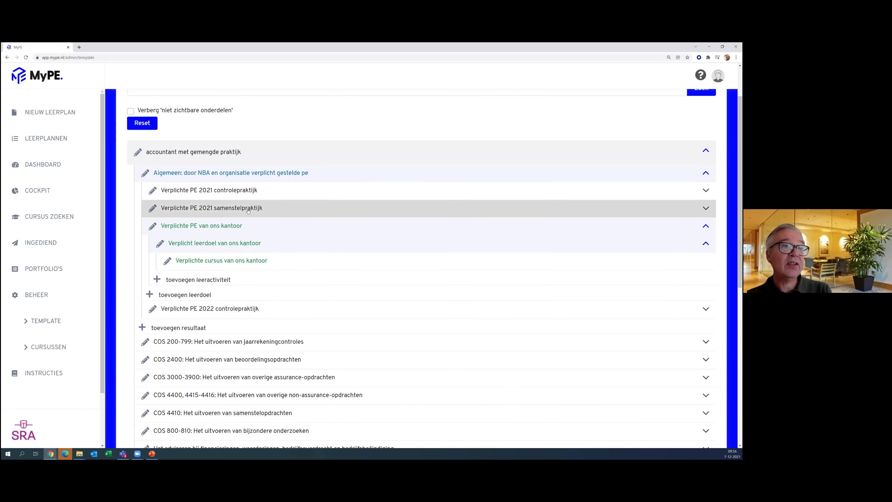
- In the course management list, hide "Actief sturen op rendementsverbetering" and make "Actualiteiten inkomstenbelasting" visible
left_click(201, 173)
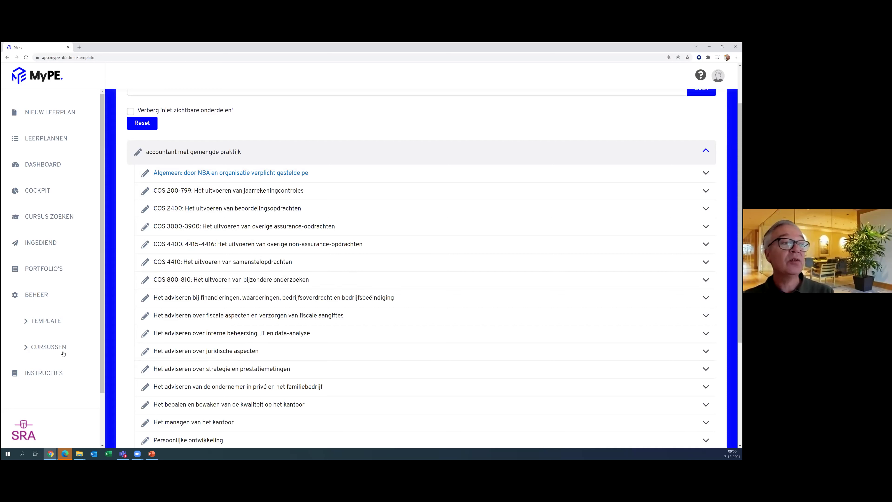
left_click(52, 348)
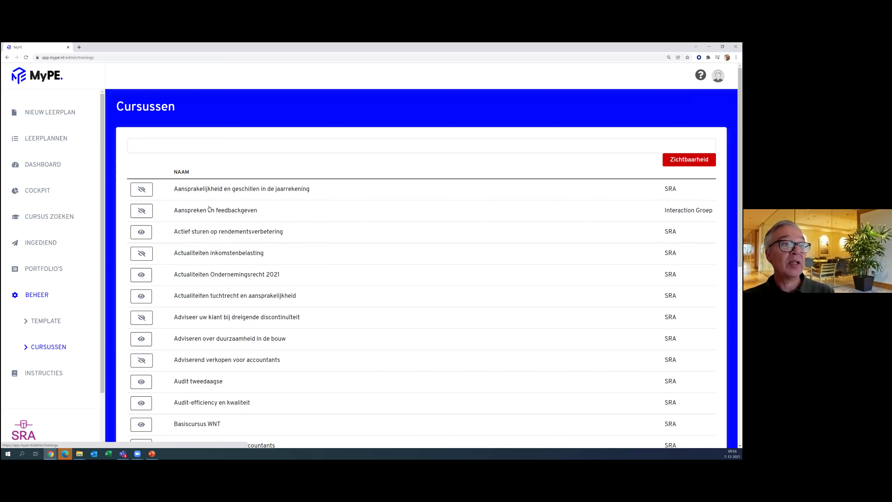
left_click(145, 233)
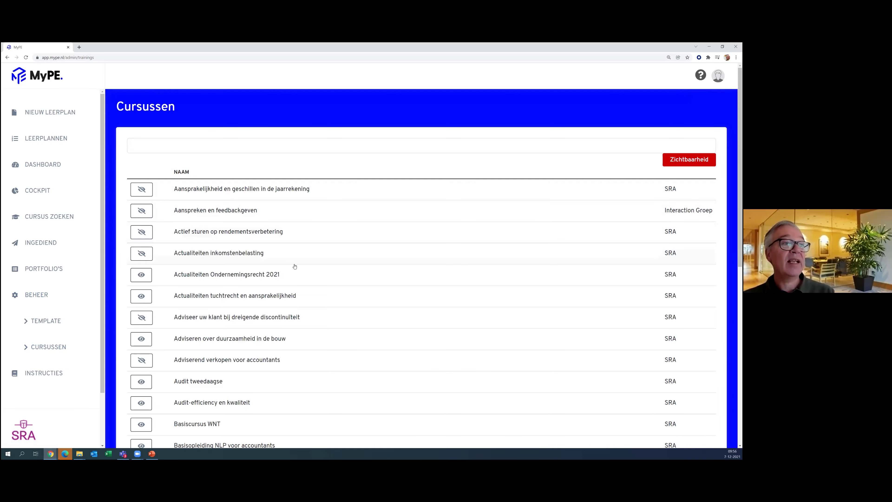
left_click(144, 256)
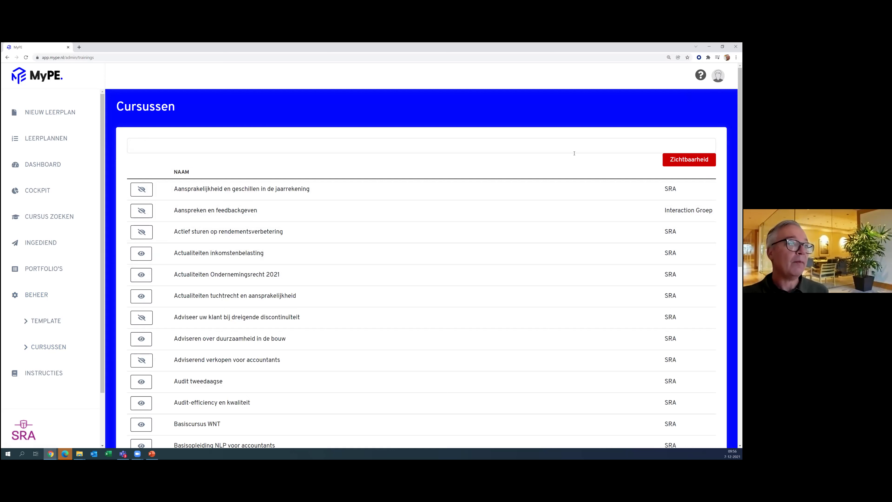
- Start a new learning plan for 2021 named "Leerplan 07122021", not based on a previous plan, and continue despite the existing plan
left_click(48, 325)
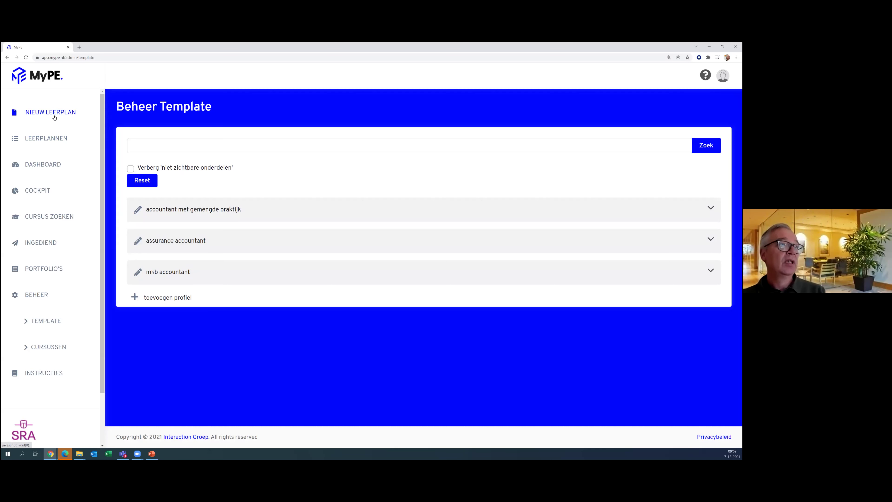
left_click(52, 112)
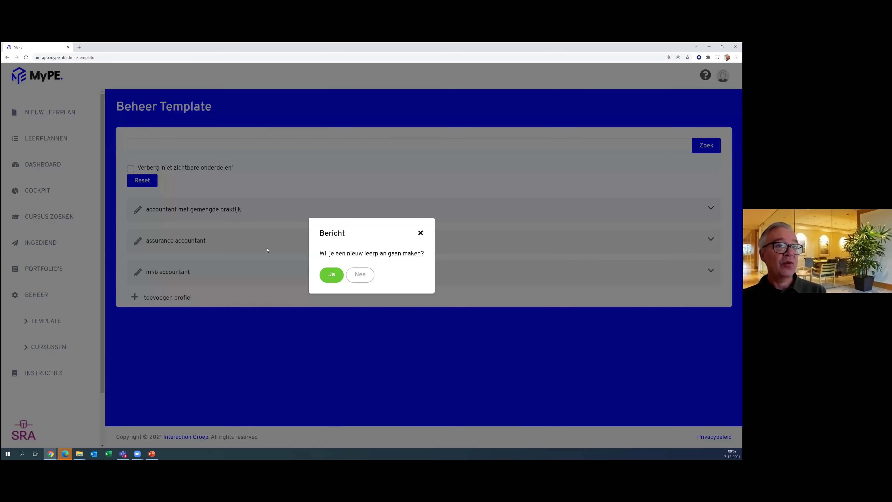
left_click(331, 275)
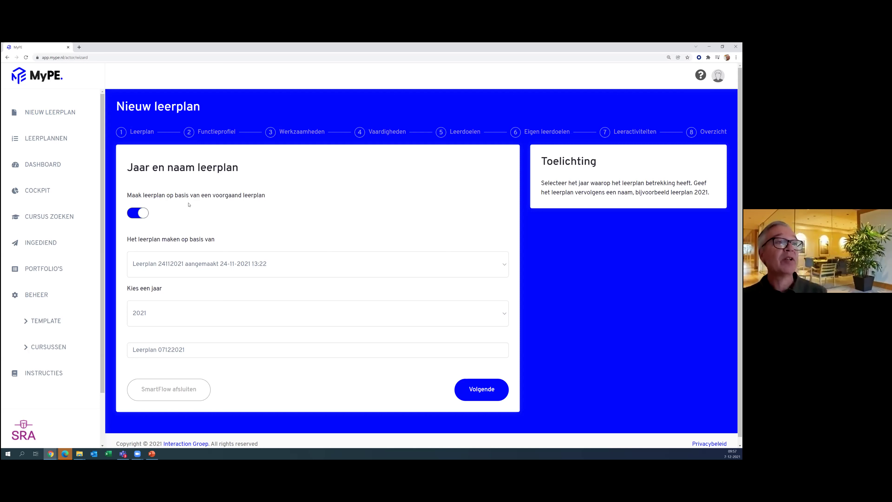
left_click(137, 215)
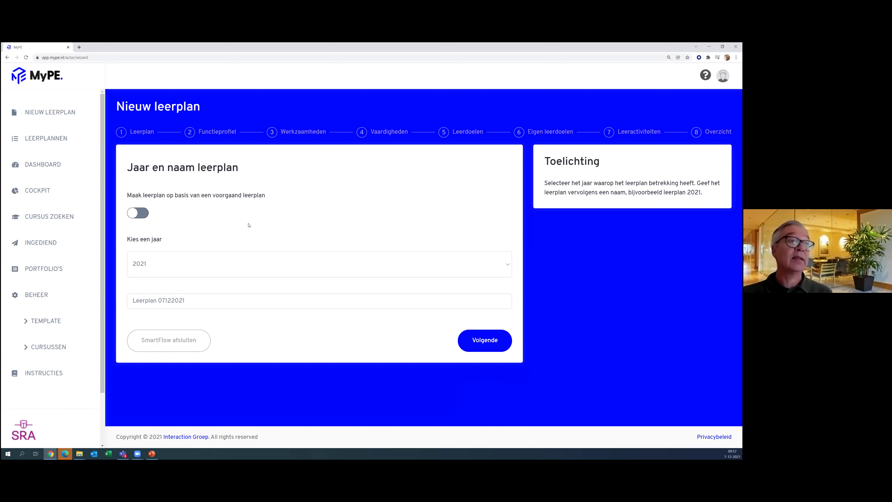
left_click(487, 340)
left_click(486, 340)
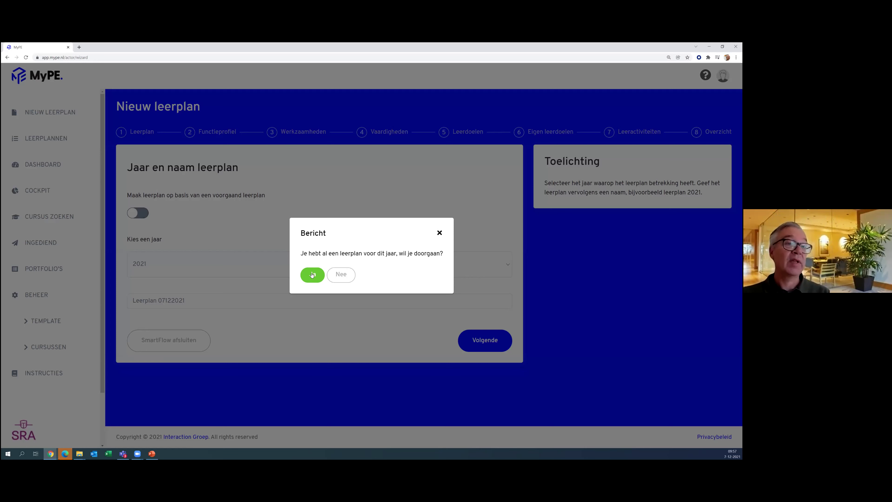
left_click(312, 275)
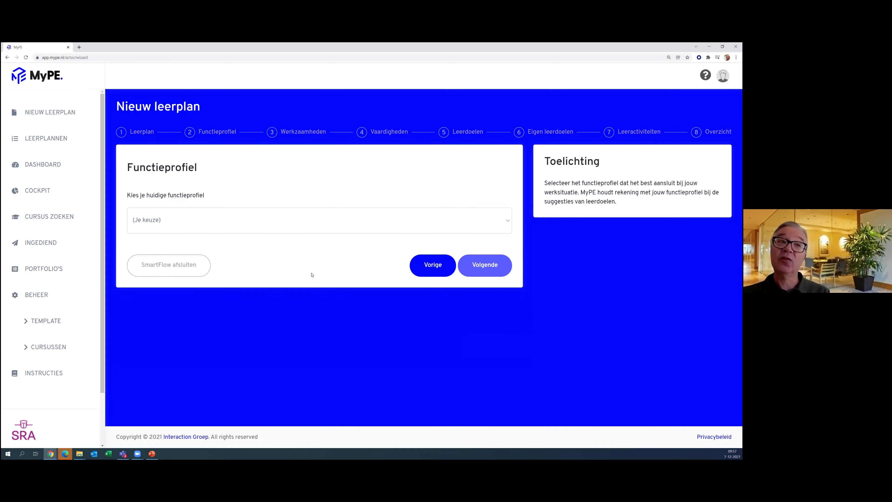
- Choose the current job profile for the new learning plan and continue to the Werkzaamheden stage
left_click(299, 224)
left_click(264, 246)
left_click(477, 276)
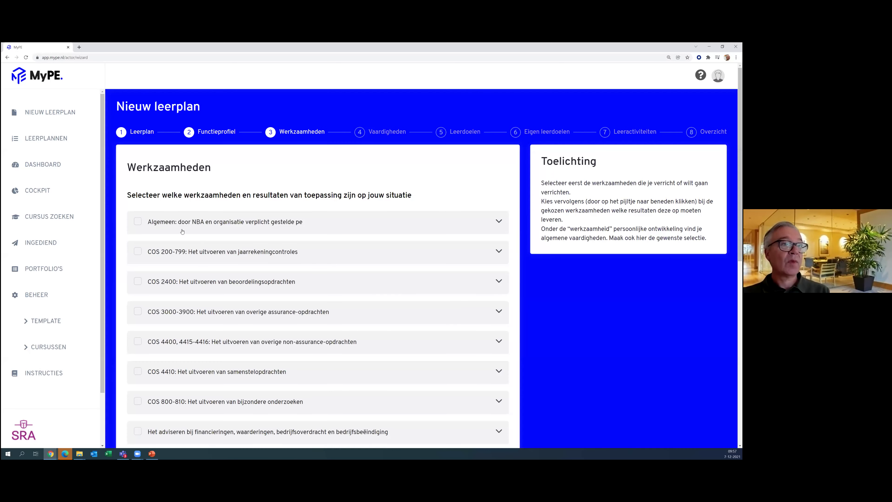
- Under the "Algemeen" activity, select the results "Verplichte PE van ons kantoor" and "Verplichte PE 2021 samenstelpraktijk"
left_click(195, 225)
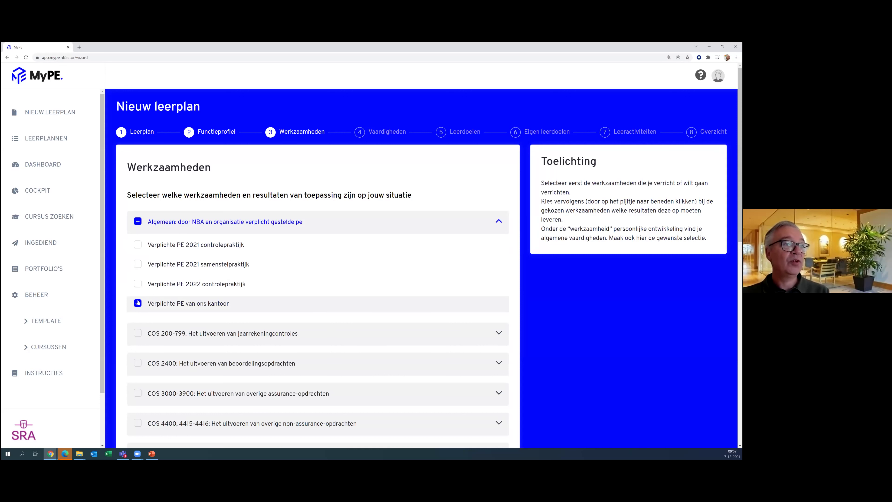
left_click(139, 264)
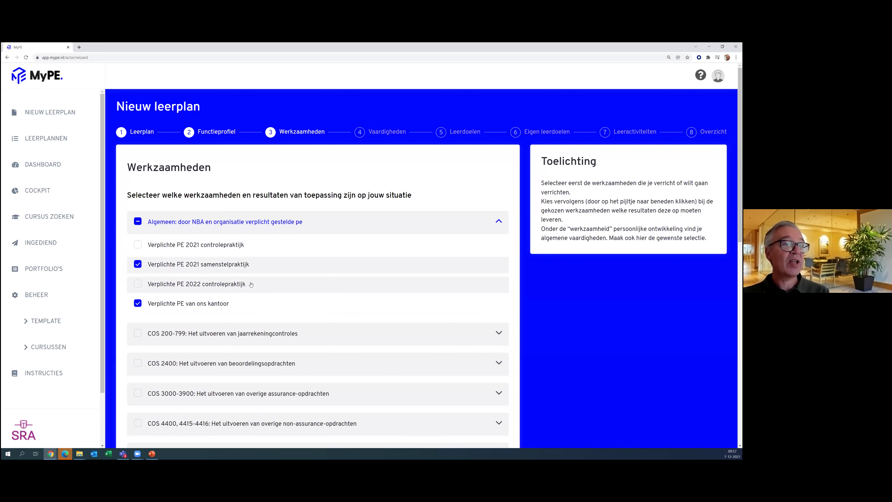
scroll(251, 285, "down", 3)
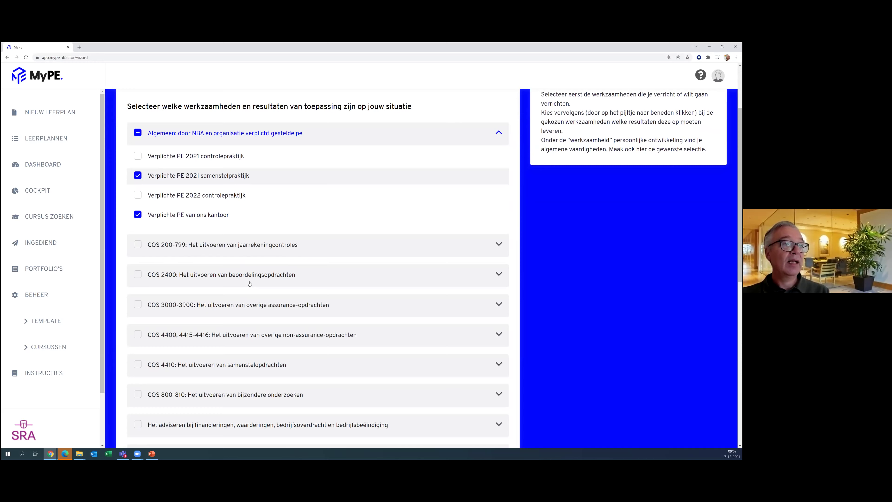
- Select the activity "COS 800-810: Het uitvoeren van bijzondere onderzoeken" and continue to the Vaardigheden stage
scroll(250, 283, "down", 2)
scroll(249, 284, "down", 2)
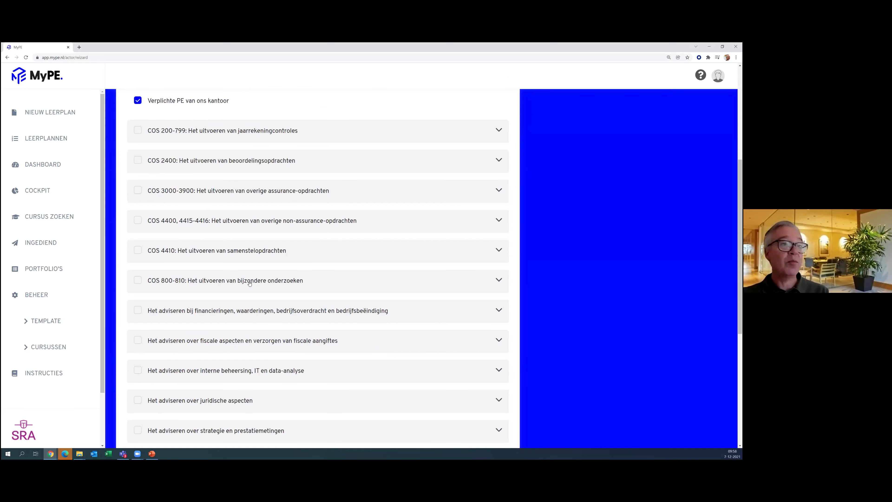
left_click(138, 280)
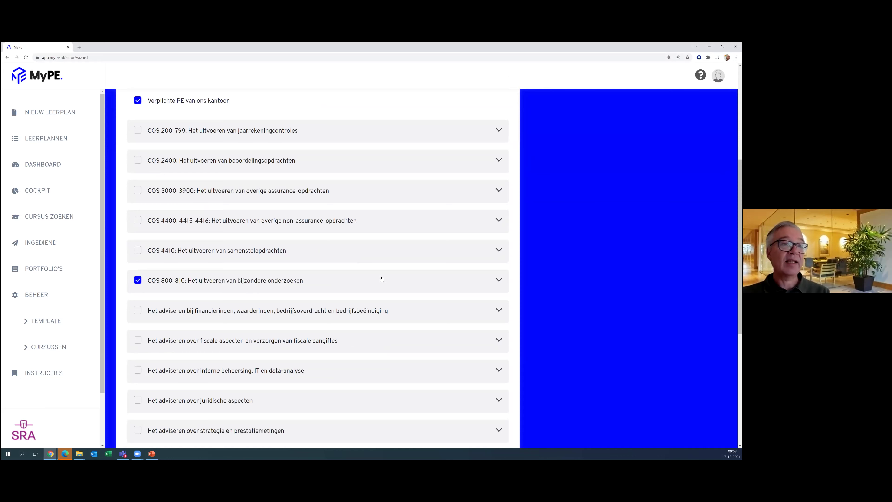
scroll(381, 278, "down", 8)
left_click(486, 385)
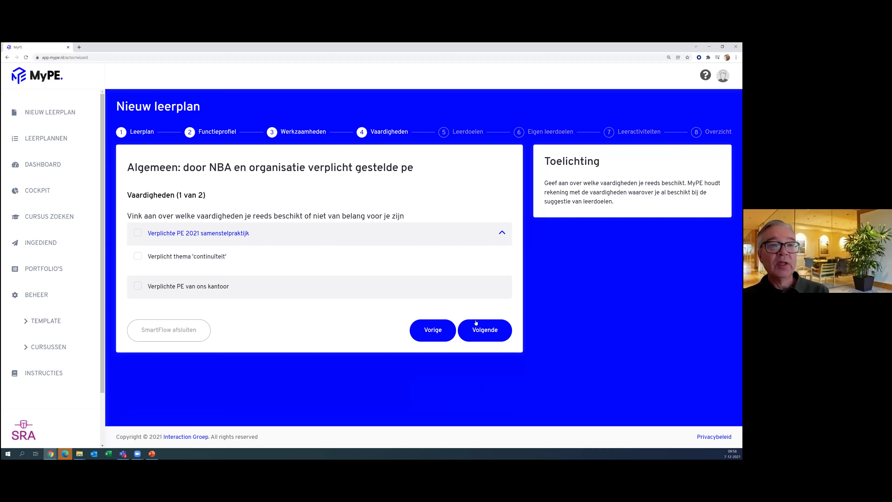
- Skip the general skills and mark the aandachtspunten bij het rapport, opdrachtaanvaarding and "Standaard 800 / 805 / 810 juist toe te passen" skills as mastered
left_click(488, 332)
left_click(487, 332)
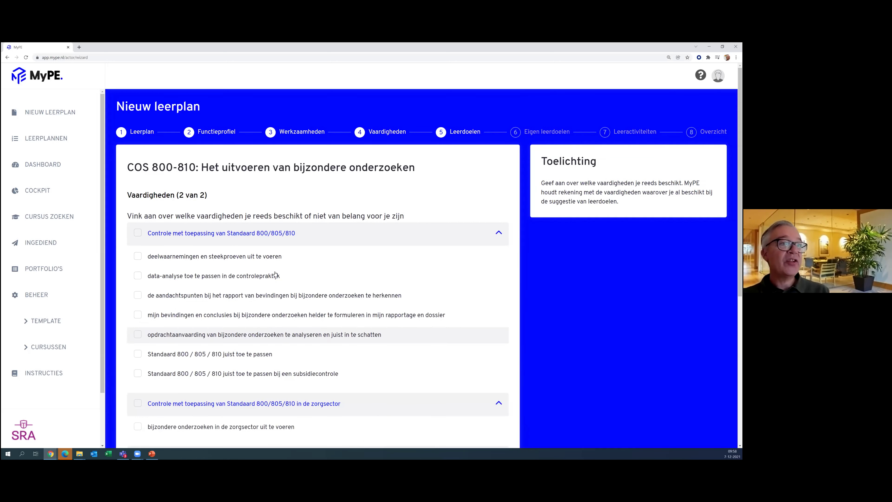
scroll(154, 248, "down", 1)
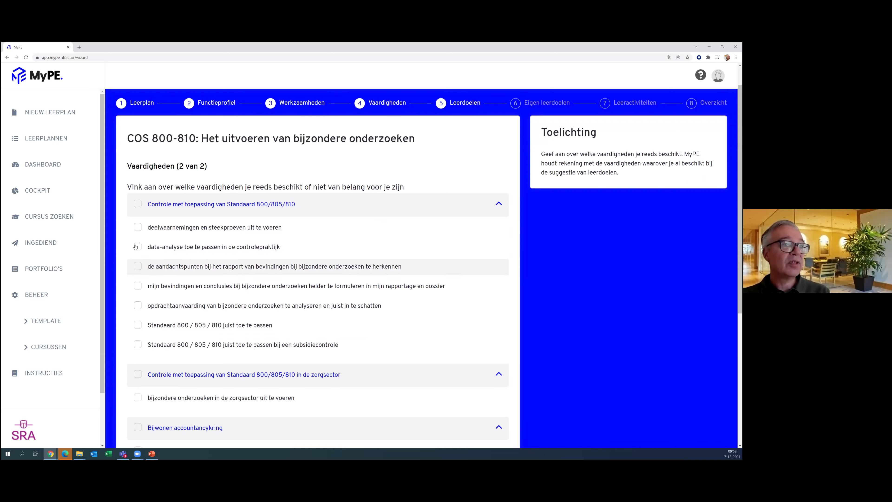
left_click(138, 267)
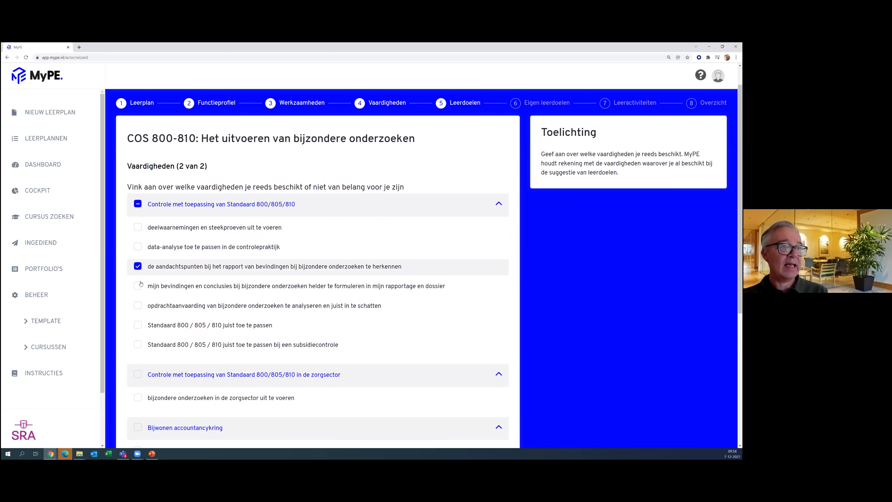
left_click(139, 305)
left_click(138, 325)
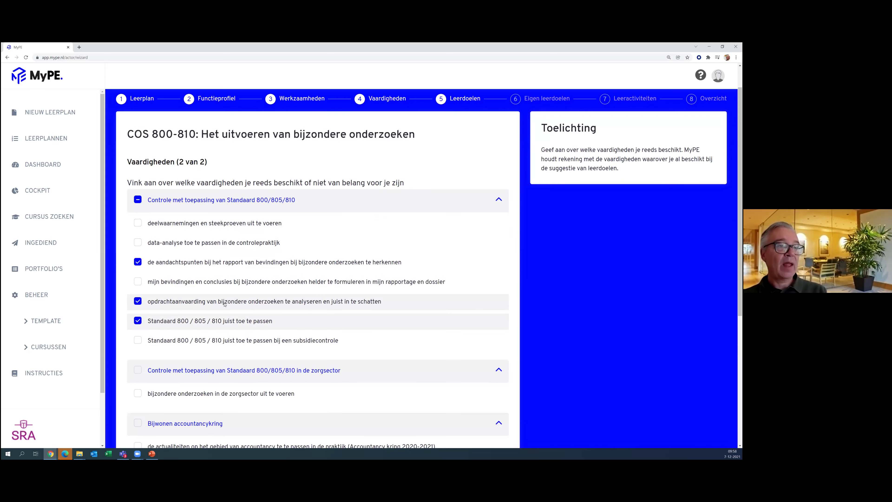
- Mark "bijzondere onderzoeken in de zorgsector uit te voeren" and all "Bijwonen accountancykring" skills as mastered or irrelevant, and continue to the Leerdoelen stage
scroll(172, 319, "down", 2)
scroll(149, 316, "down", 1)
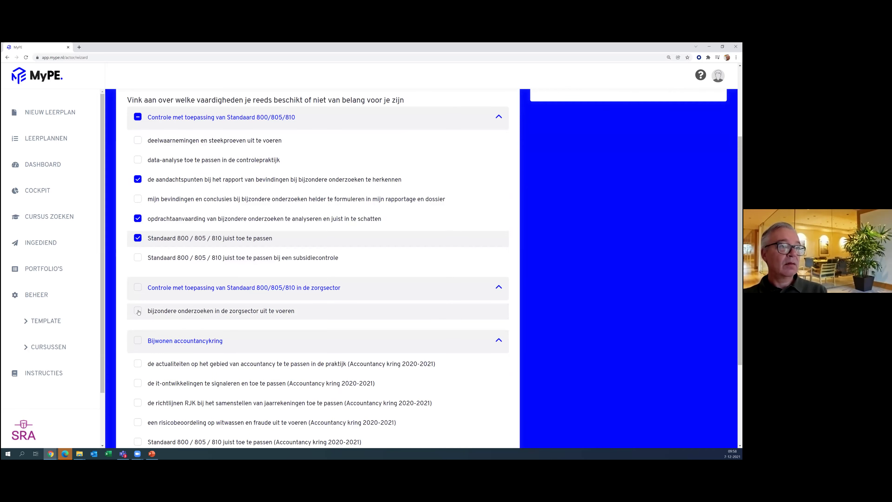
left_click(138, 312)
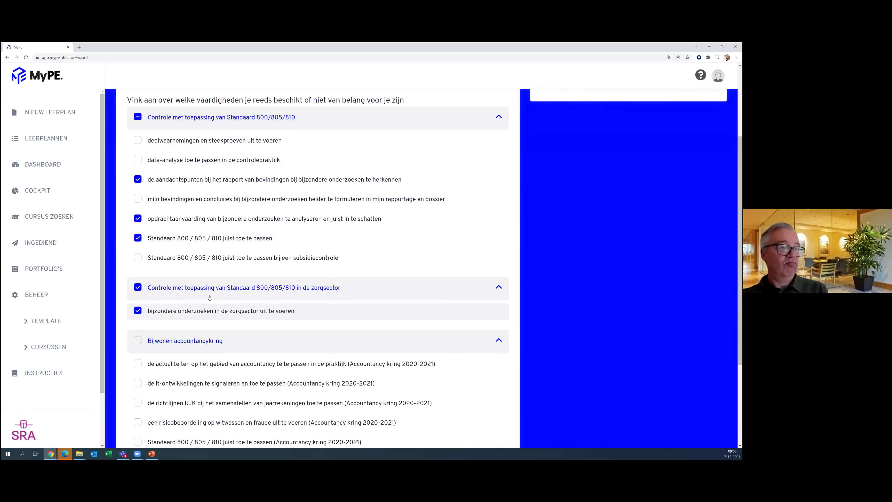
scroll(208, 297, "down", 1)
scroll(209, 295, "down", 3)
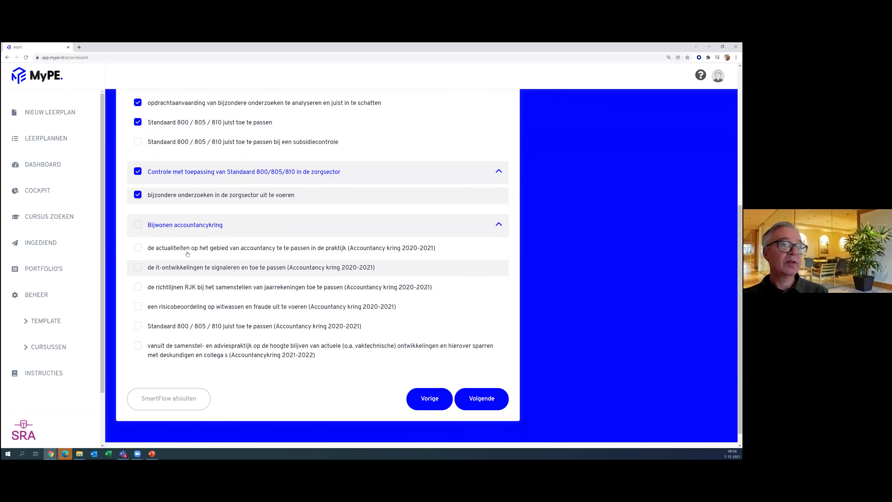
left_click(138, 224)
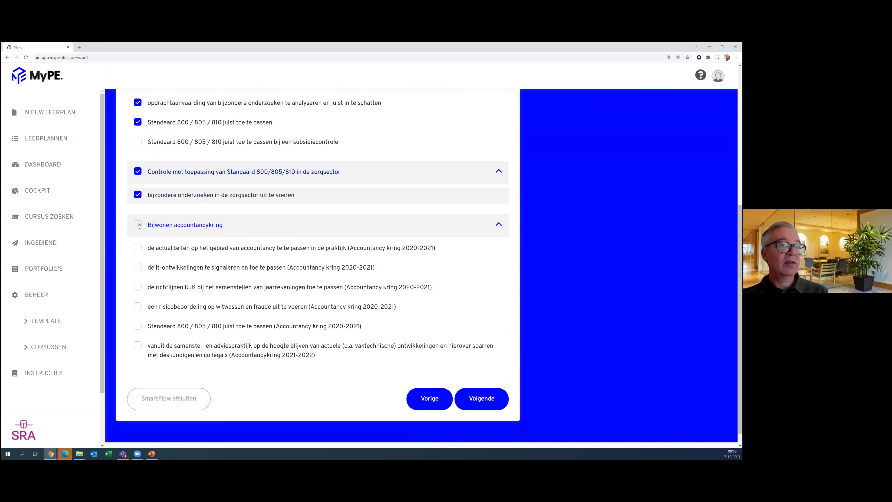
left_click(482, 398)
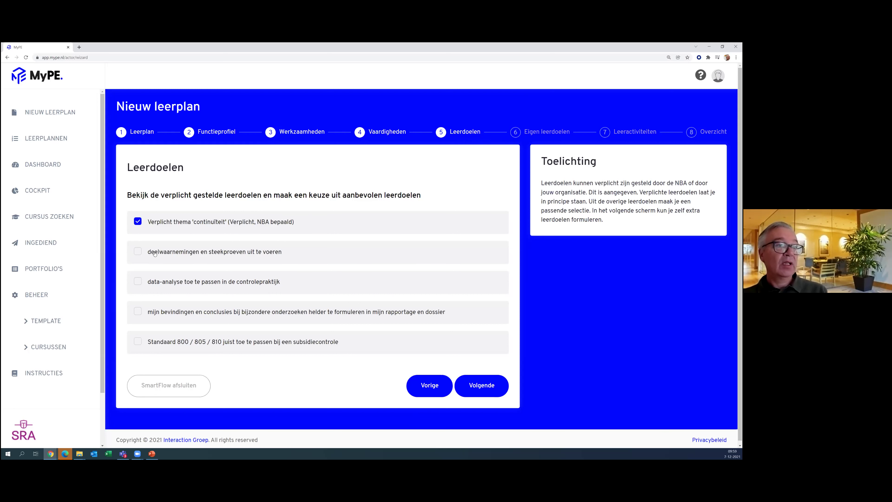
- Select the learning goals "deelwaarnemingen en steekproeven uit te voeren" and "data-analyse toe te passen in de controlepraktijk" and continue to Eigen leerdoelen
left_click(138, 251)
left_click(138, 283)
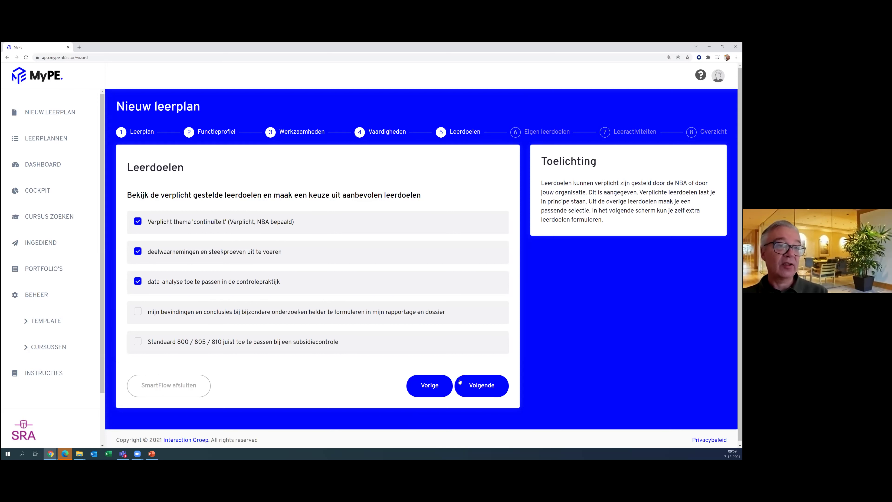
left_click(482, 388)
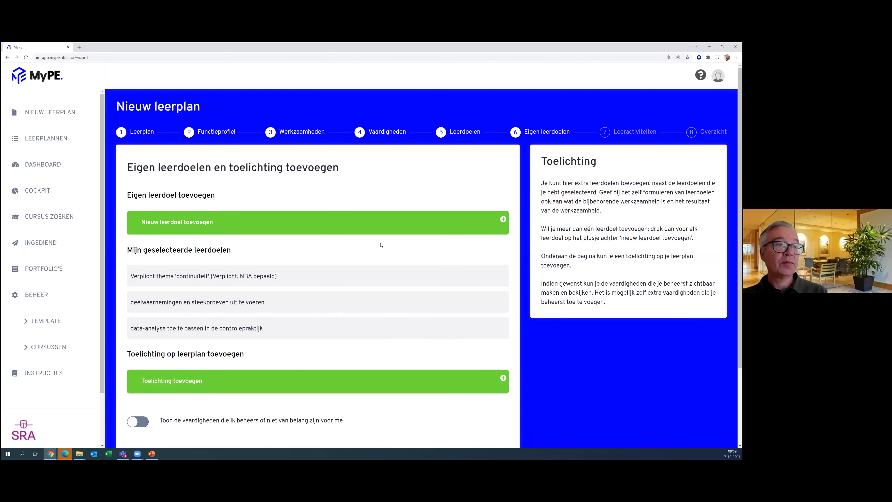
- Add a blank self-formulated learning goal and continue to the Leeractiviteiten stage
left_click(364, 227)
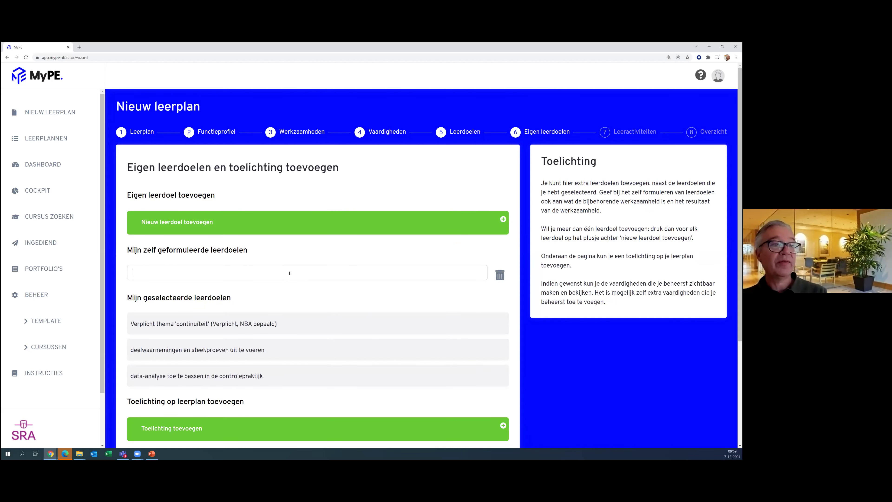
scroll(290, 273, "down", 3)
left_click(481, 410)
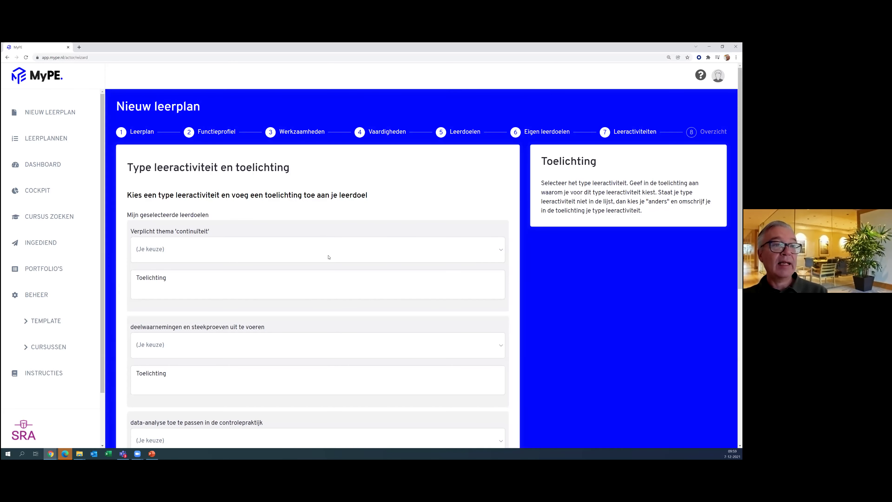
- Set the learning activity type of "Verplicht thema 'continuïteit'" to Cursus and continue to the summary despite the empty fields
left_click(328, 257)
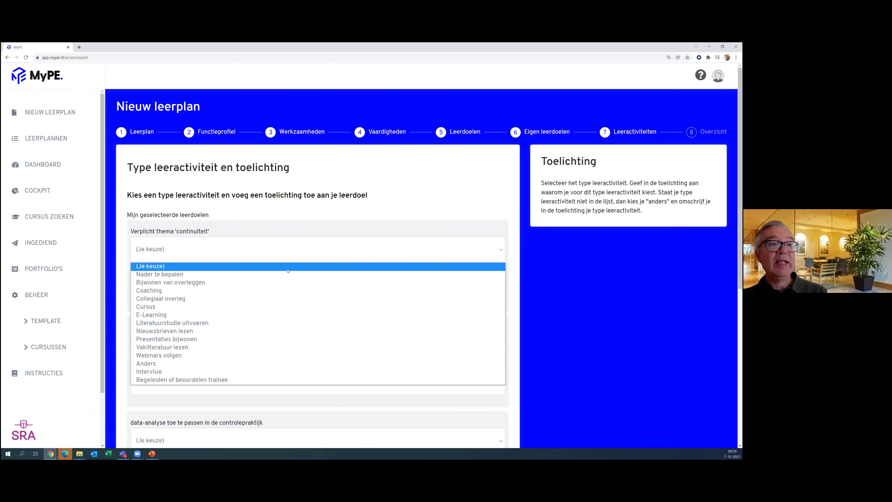
left_click(245, 307)
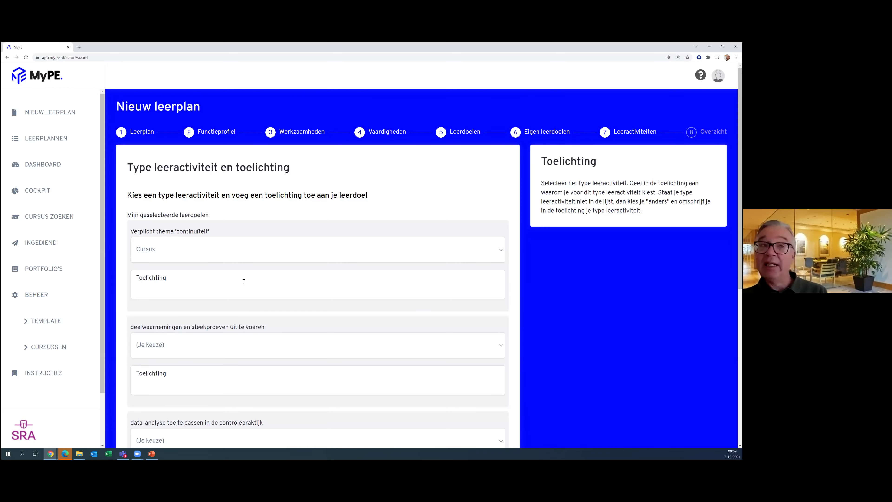
scroll(247, 281, "down", 1)
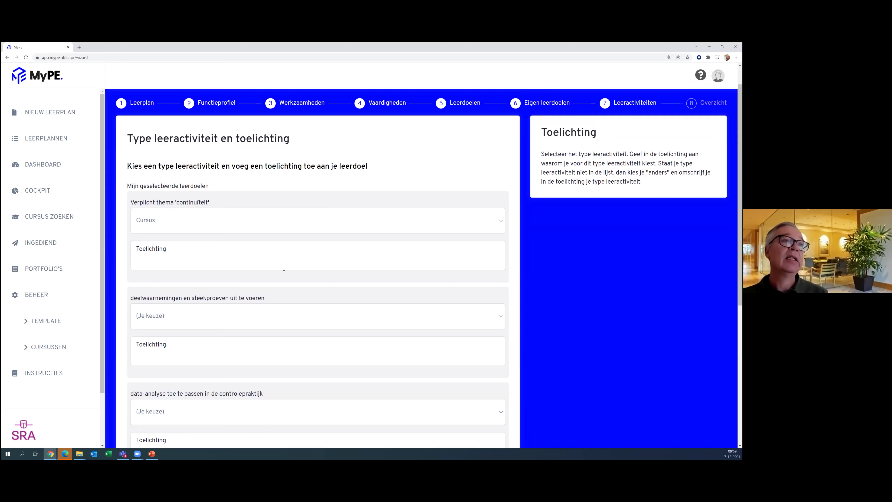
scroll(314, 250, "down", 7)
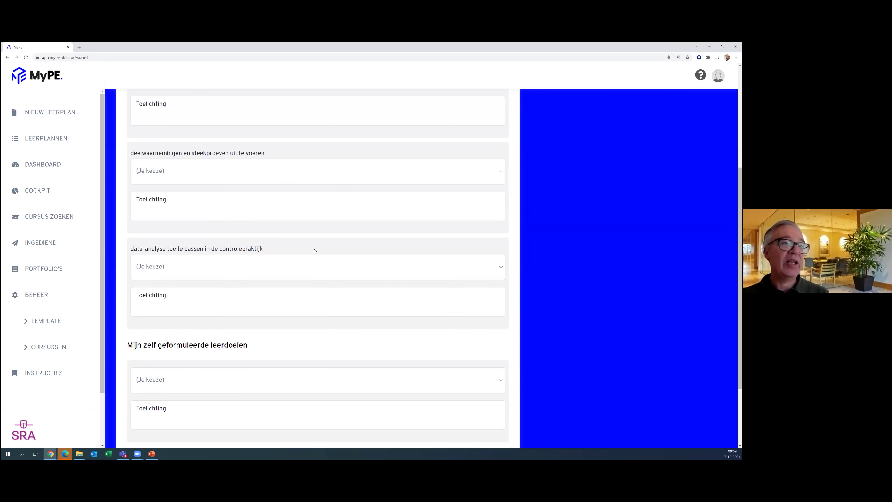
left_click(485, 380)
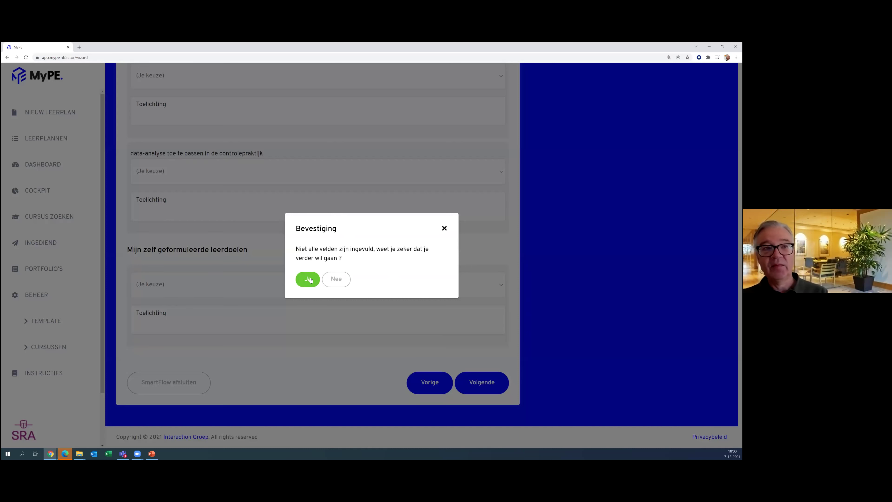
left_click(308, 280)
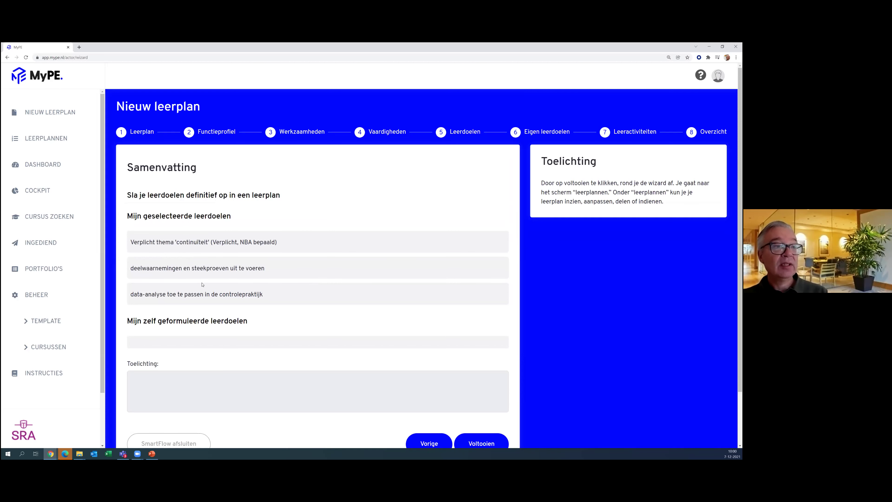
- Complete the new learning plan and reopen "Leerplan 07122021" in the list of learning plans
scroll(423, 364, "down", 3)
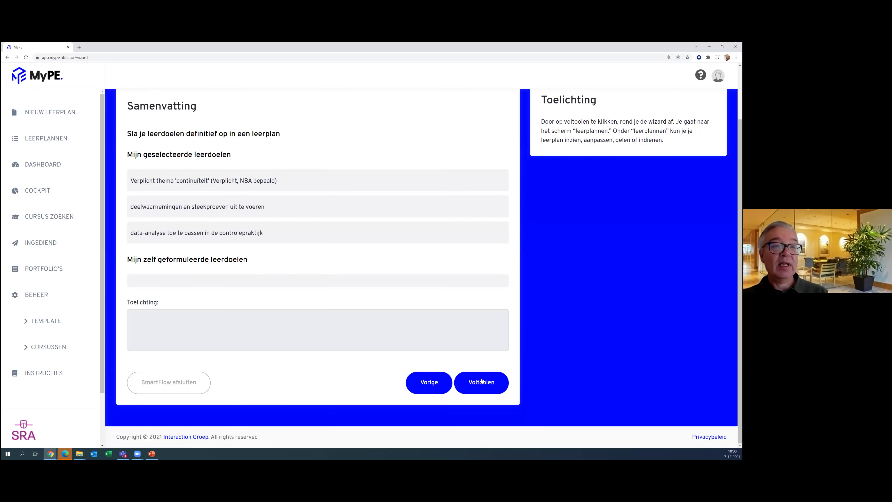
left_click(483, 380)
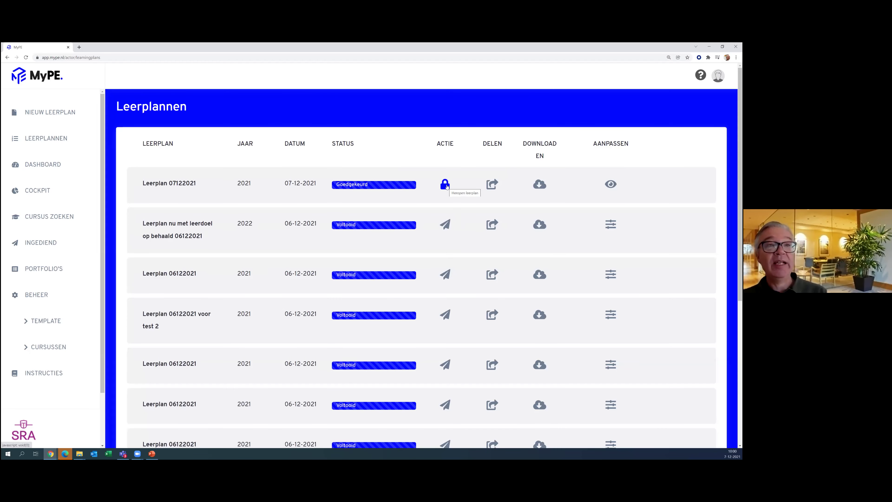
left_click(445, 186)
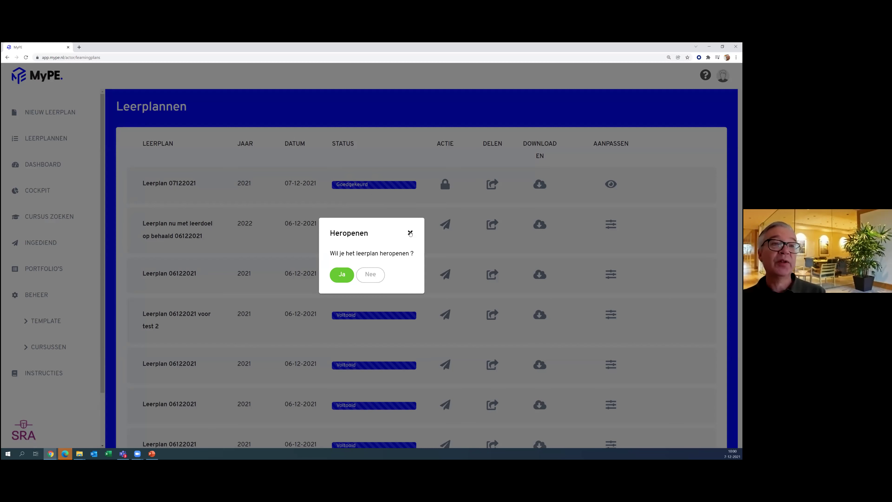
left_click(341, 275)
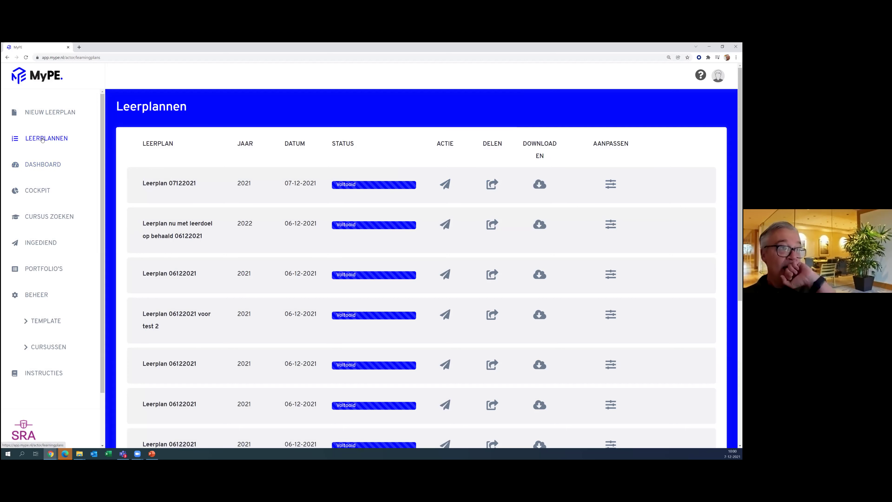
- On the dashboard, set the activity type of the deelwaarnemingen goal to Cursus and of the data-analyse goal to E-Learning
left_click(50, 112)
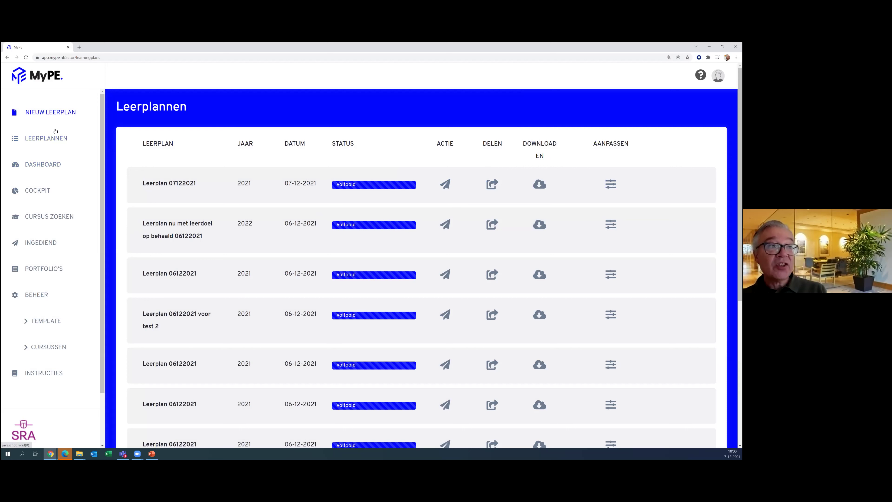
left_click(50, 167)
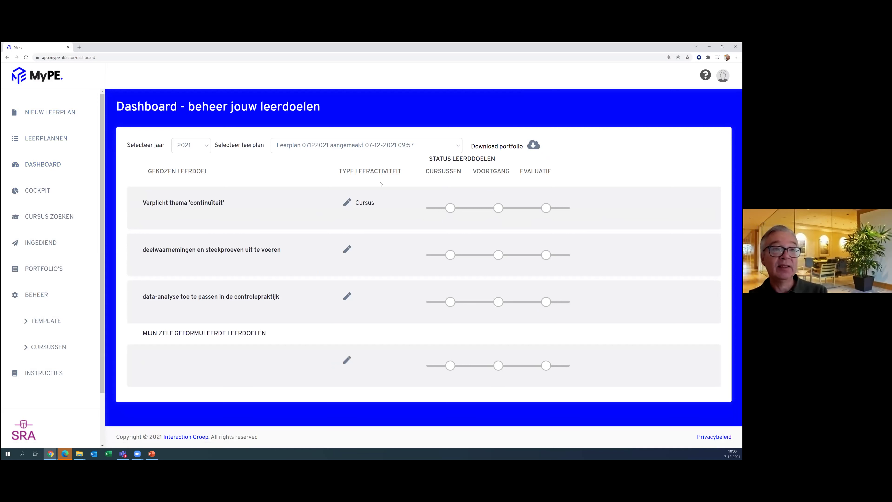
left_click(346, 250)
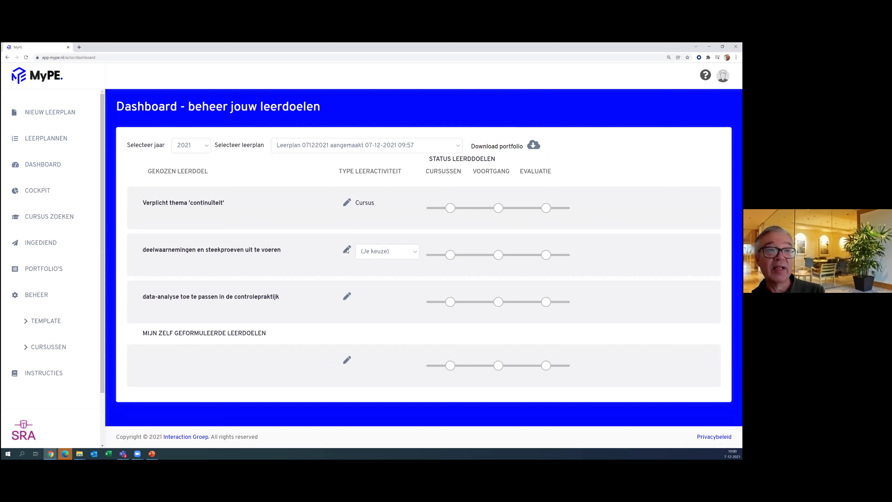
left_click(417, 256)
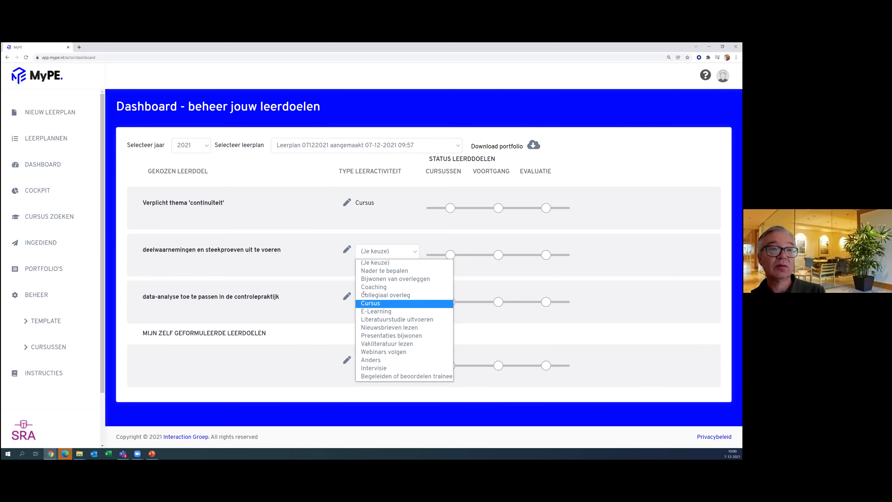
left_click(368, 303)
left_click(347, 296)
left_click(366, 300)
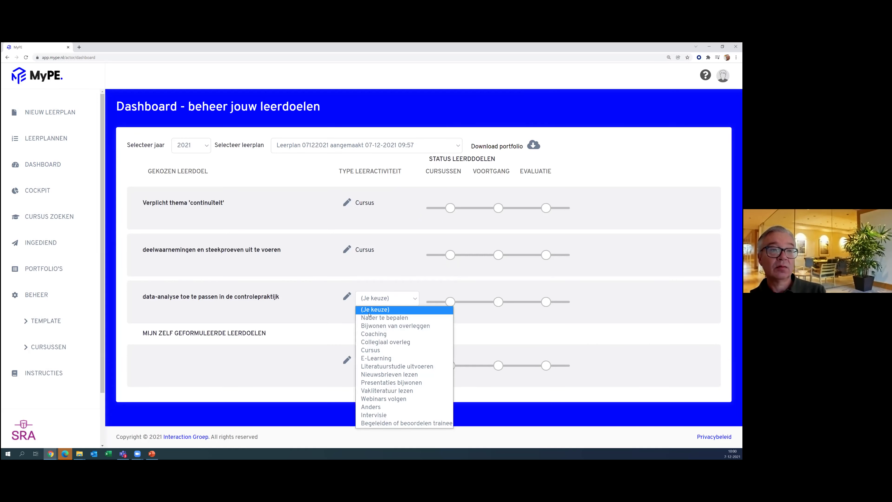
left_click(388, 359)
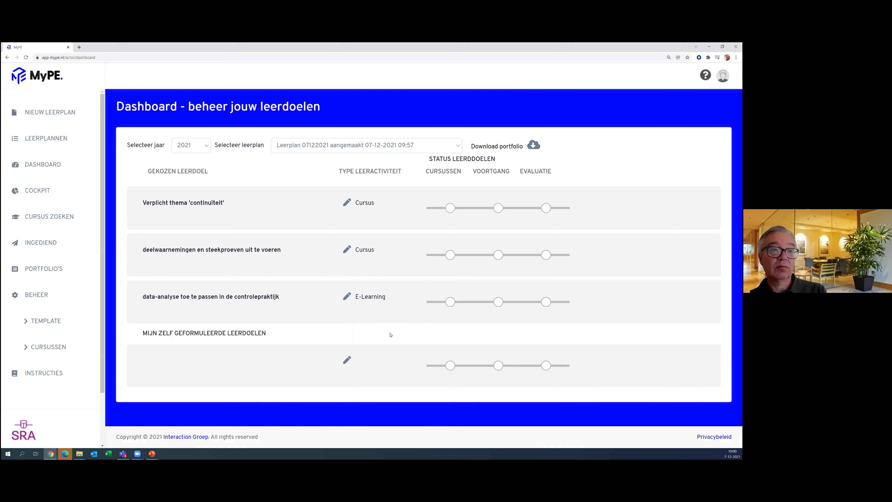
- Open the recommended courses for the goal "Verplicht thema 'continuïteit'" and look through the list
left_click(451, 208)
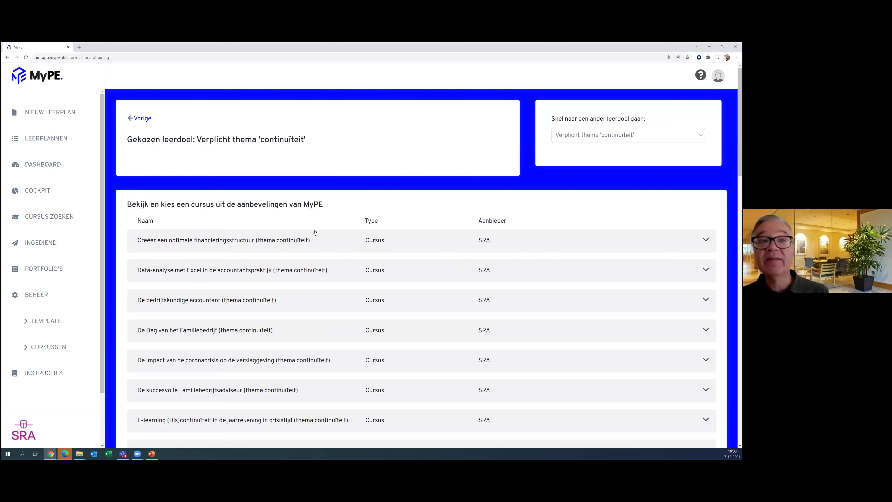
scroll(315, 234, "down", 3)
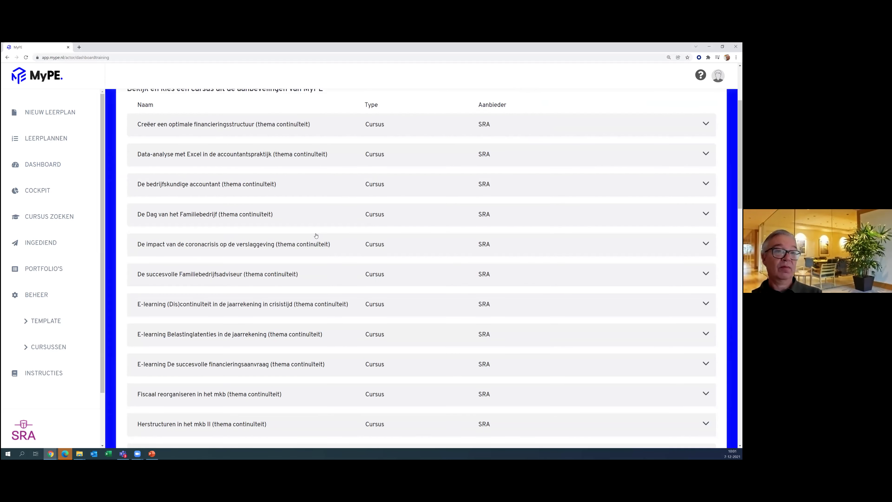
scroll(316, 235, "down", 5)
scroll(315, 234, "down", 4)
scroll(316, 234, "down", 3)
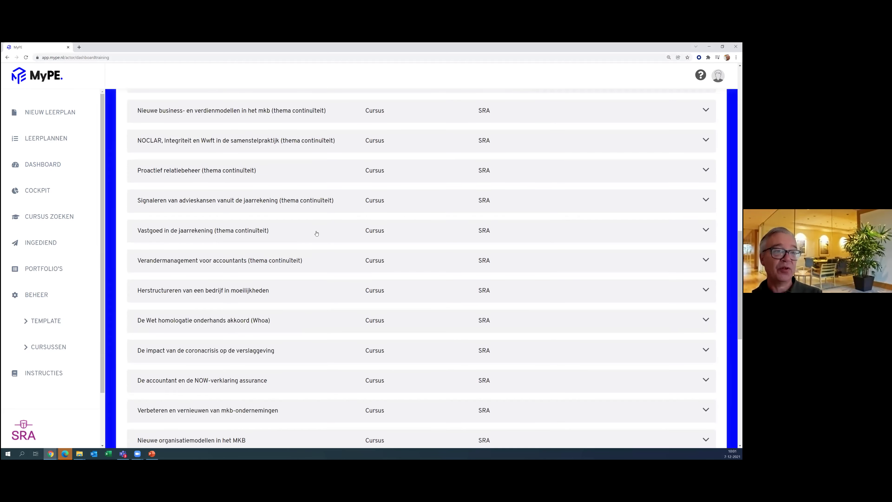
- Select the courses "Erkend Financieringsadviseur MKB" and "Continuïteit in de controlepraktijk (online met e-learning)" for the current learning goal
scroll(317, 234, "down", 8)
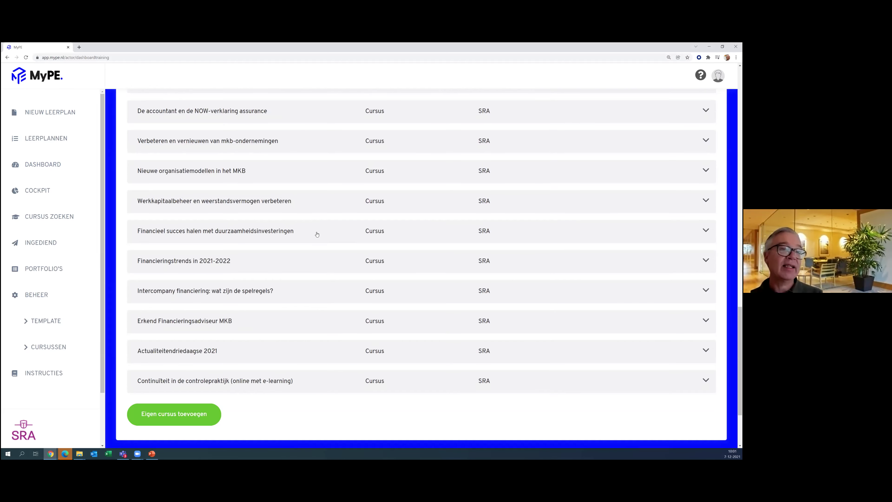
scroll(316, 233, "down", 1)
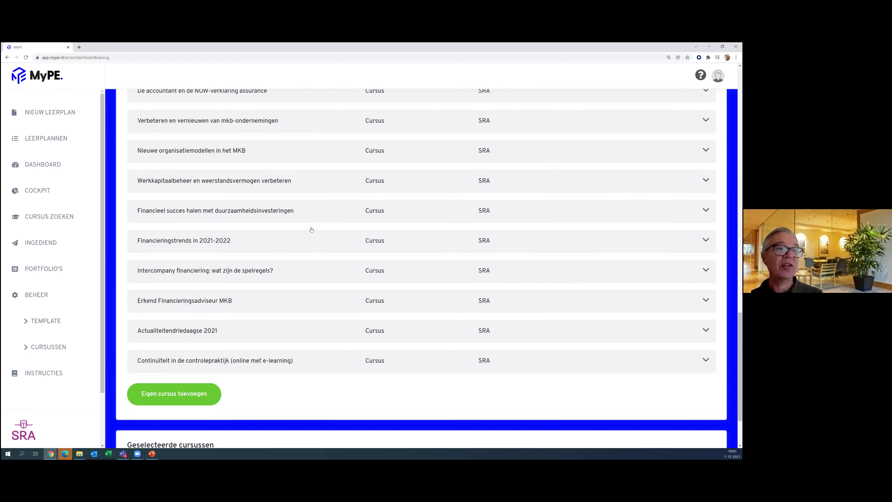
left_click(209, 301)
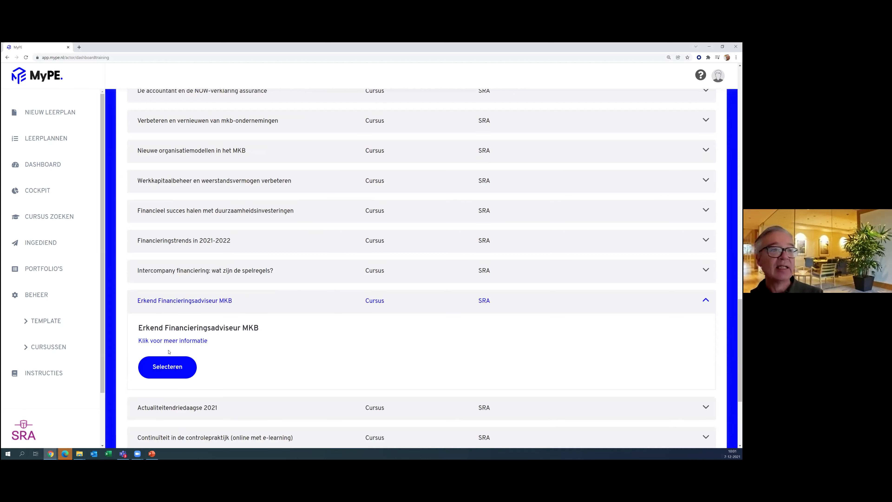
left_click(167, 367)
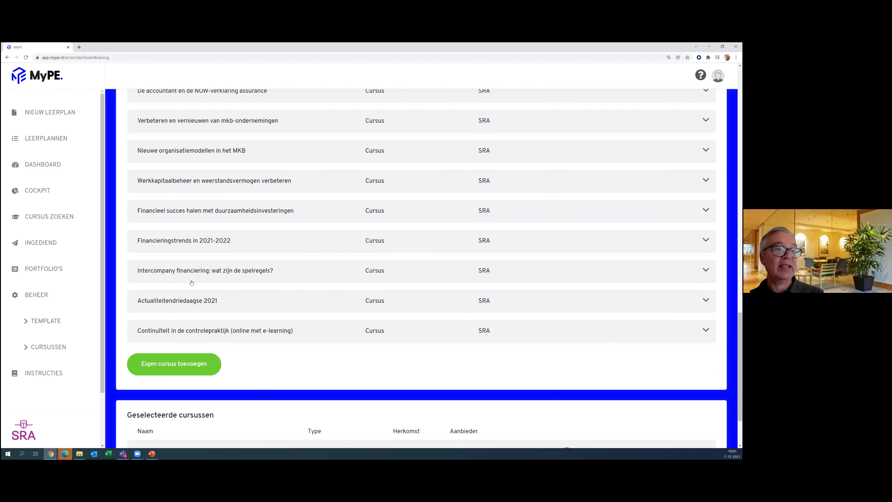
scroll(192, 276, "down", 8)
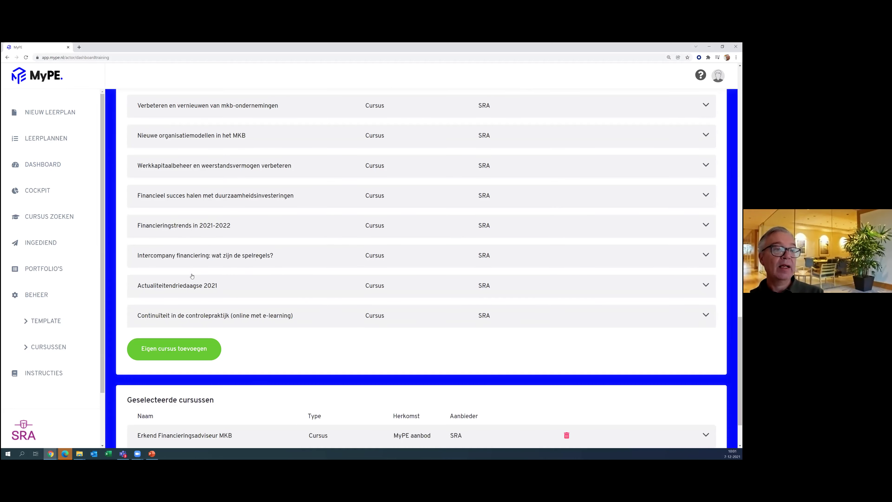
left_click(194, 251)
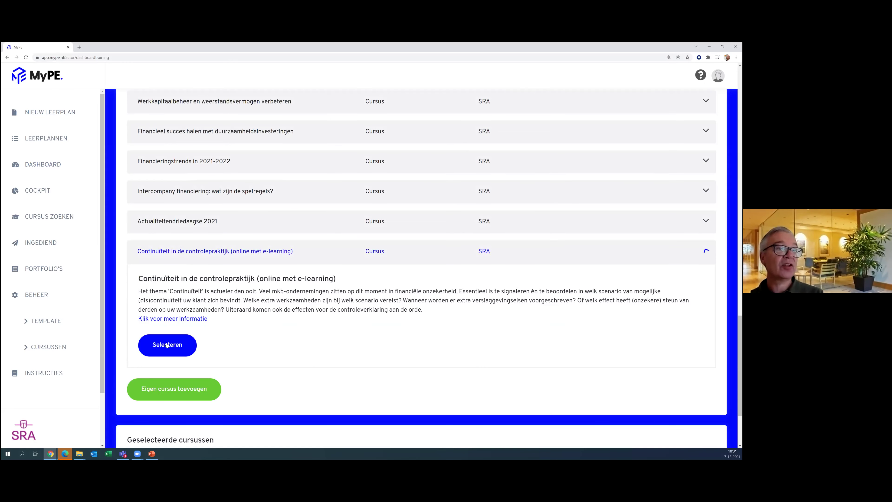
left_click(171, 346)
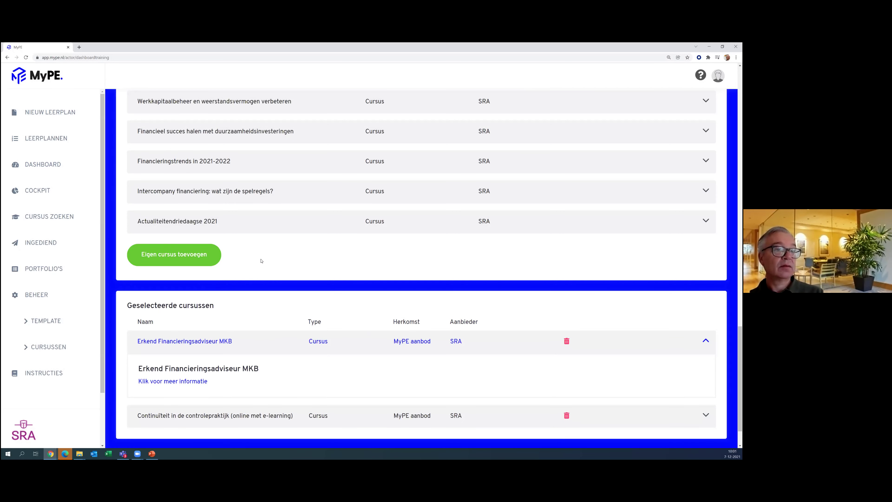
- Return to the dashboard and set the activity type of the deelwaarnemingen goal to Coaching
scroll(262, 262, "up", 5)
scroll(260, 259, "up", 5)
scroll(260, 259, "down", 10)
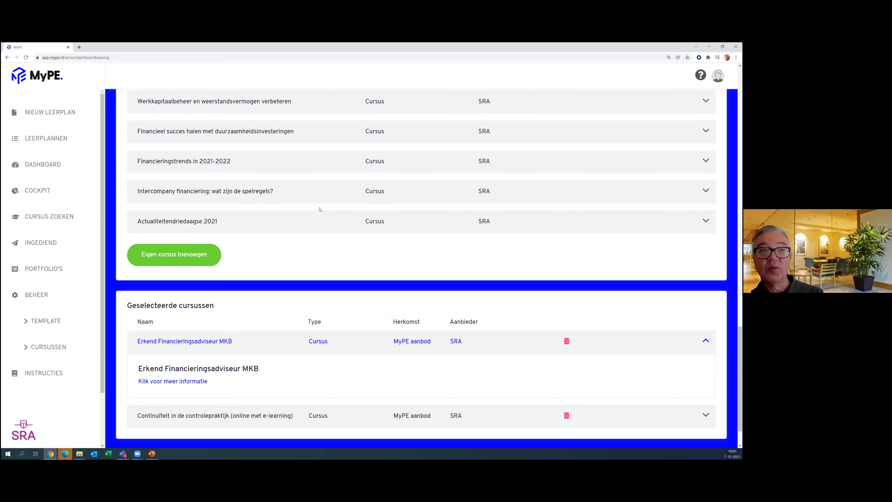
scroll(319, 207, "up", 6)
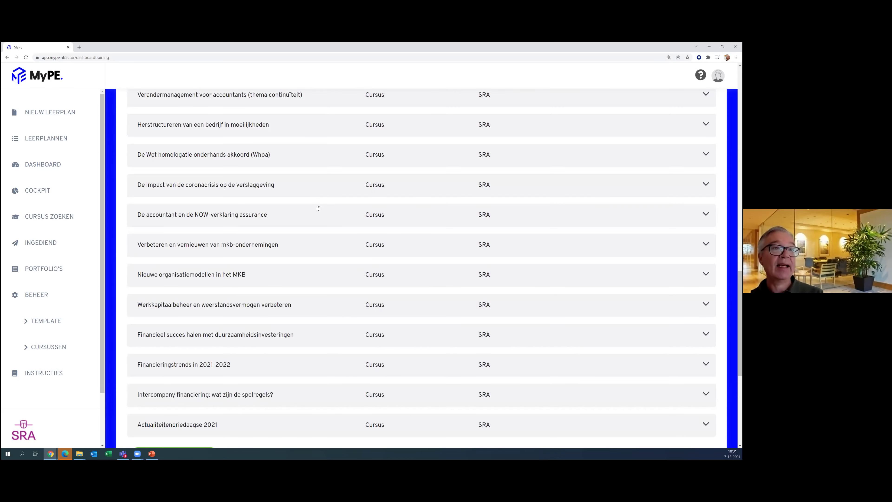
scroll(318, 207, "up", 20)
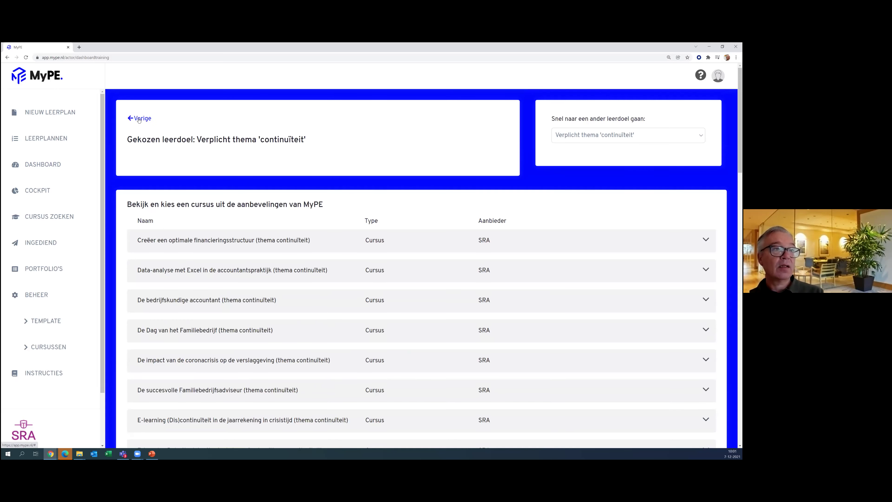
left_click(139, 118)
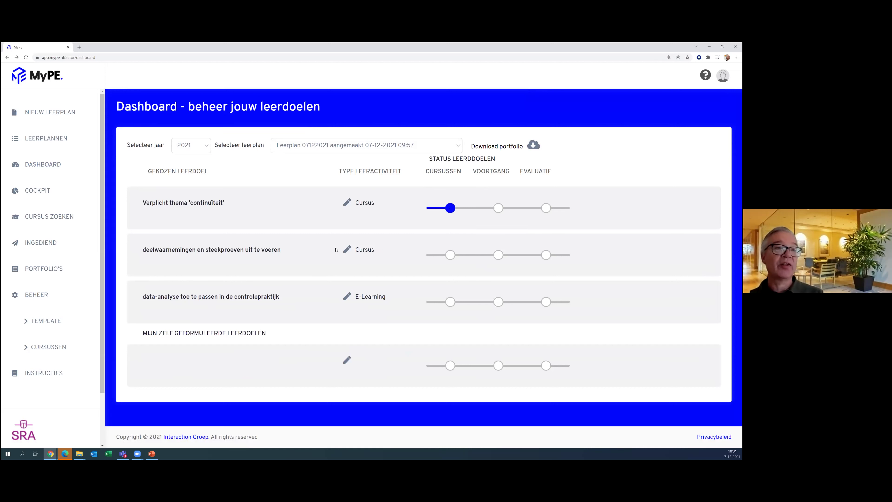
left_click(344, 249)
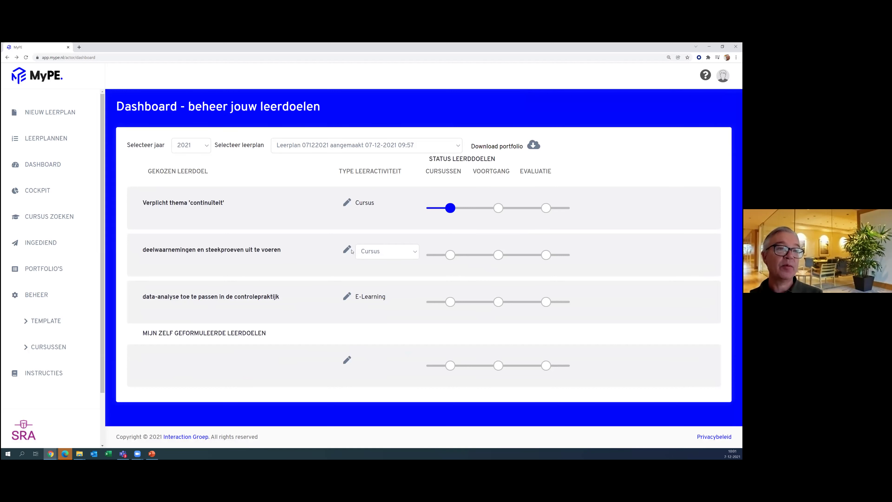
left_click(379, 250)
left_click(375, 280)
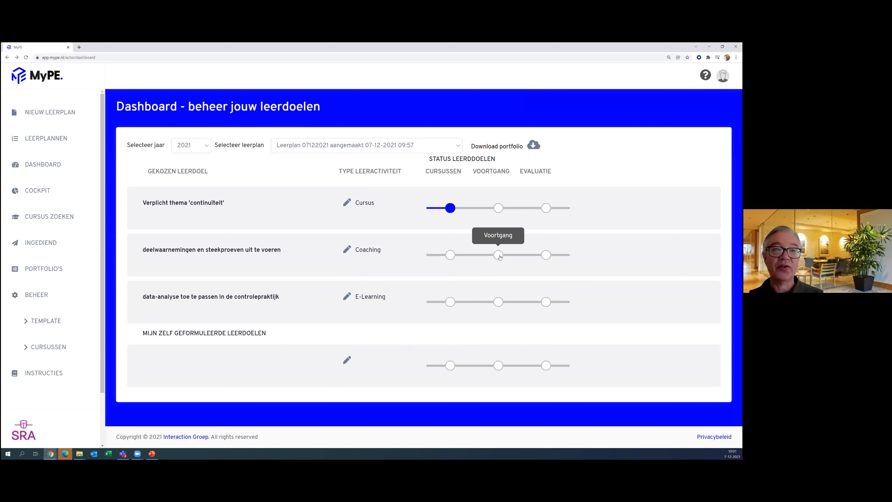
- Enter "rggrgregtrete" as the progress explanation for the deelwaarnemingen goal and save it
type("ggrgregtrete")
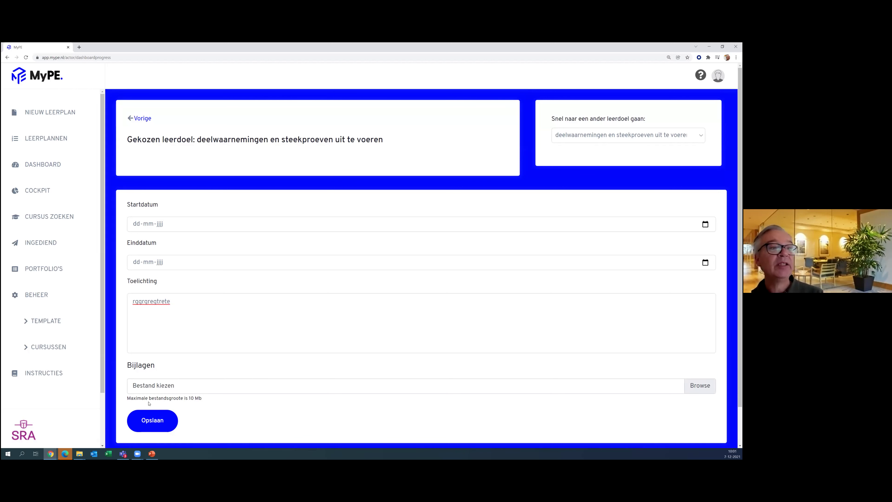
left_click(147, 423)
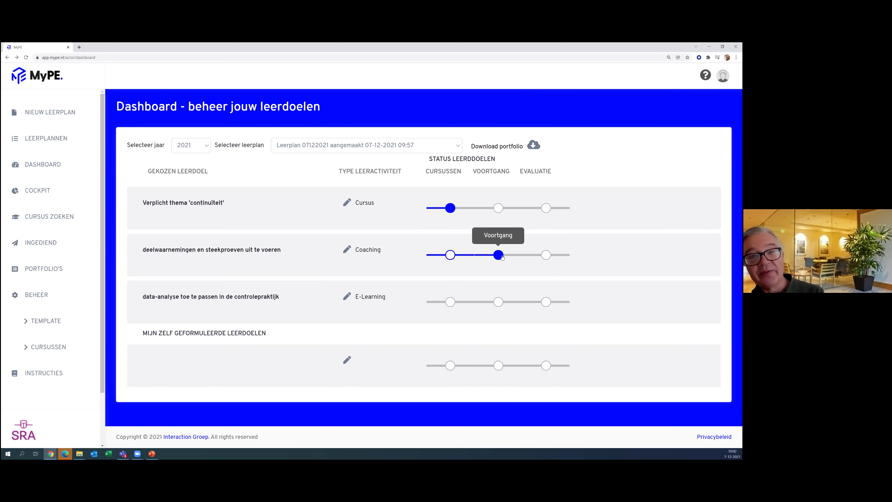
- In the deelwaarnemingen goal's evaluation, replace the STARR text with "srweerewrewre", mark the goal as Behaald and save
left_click(546, 255)
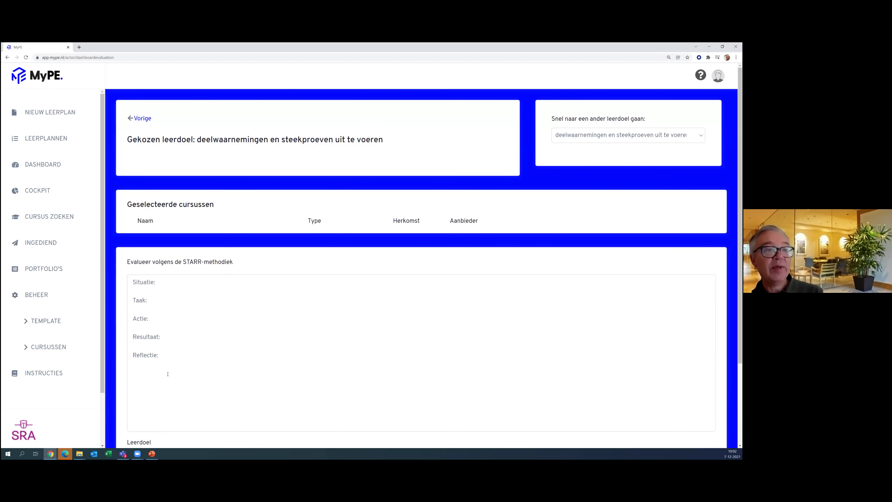
left_click_drag(170, 370, 134, 279)
type("srweerewrewre")
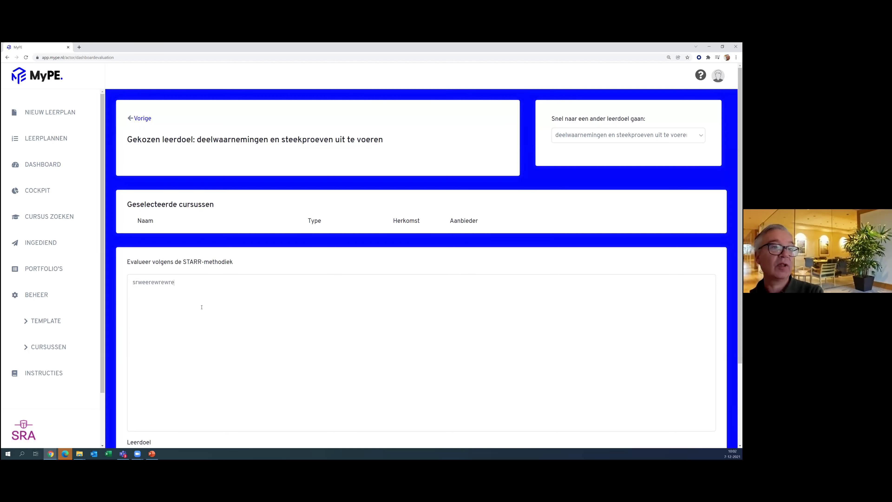
scroll(203, 308, "down", 3)
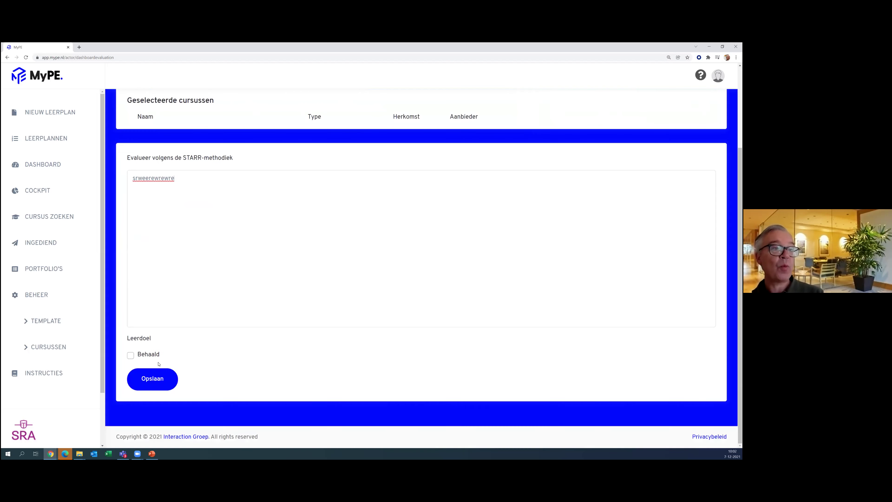
left_click(131, 356)
left_click(154, 379)
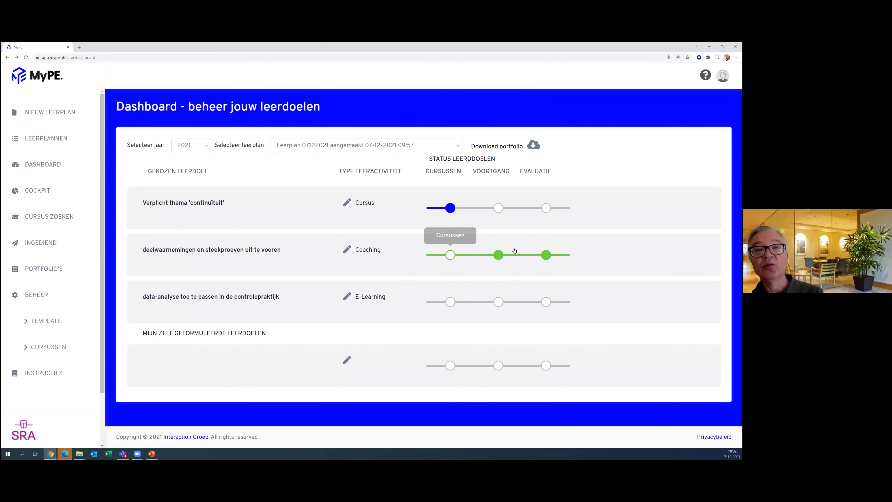
- Evaluate the goal "Verplicht thema 'continuïteit'" with the text "niet behaald" and save it without marking it as Behaald
left_click(549, 210)
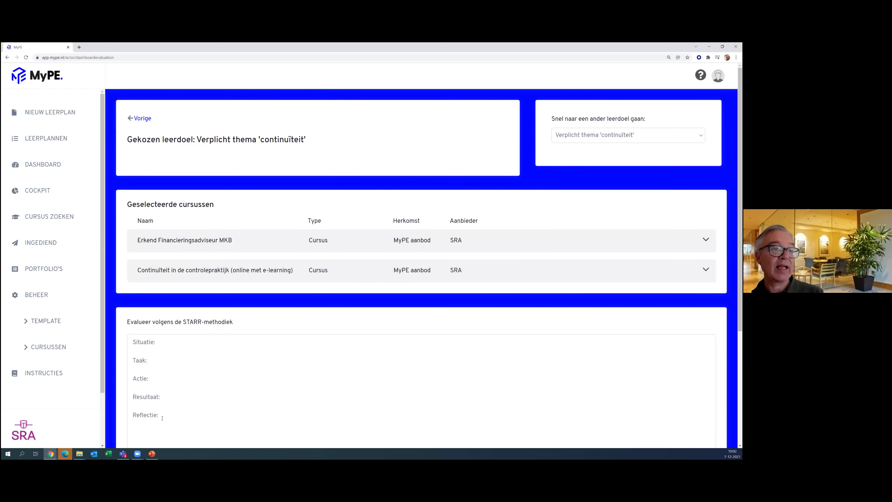
left_click_drag(159, 417, 110, 326)
type("niet behaald")
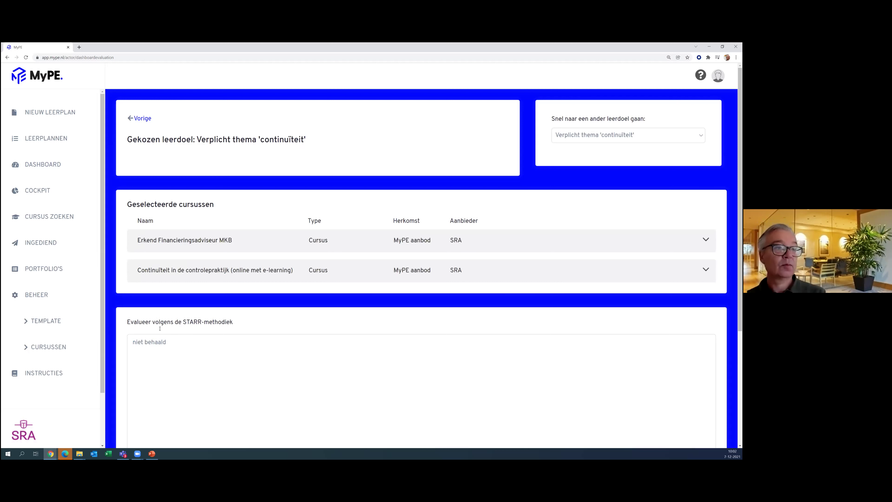
scroll(292, 351, "down", 5)
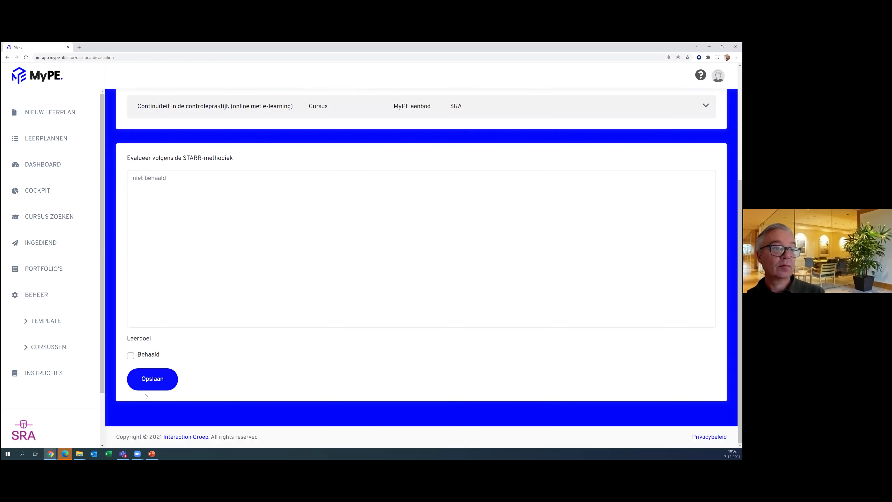
left_click(152, 378)
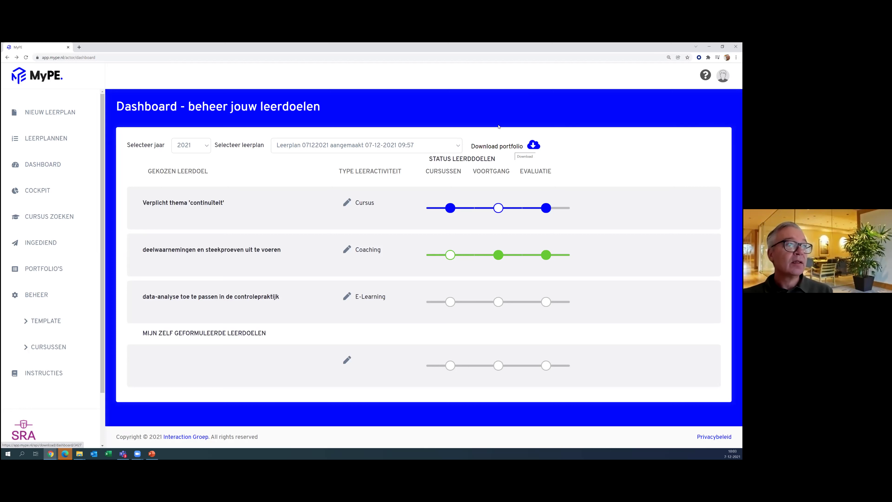
- Open the list of learning plans and look through its plans and their available actions
left_click(59, 140)
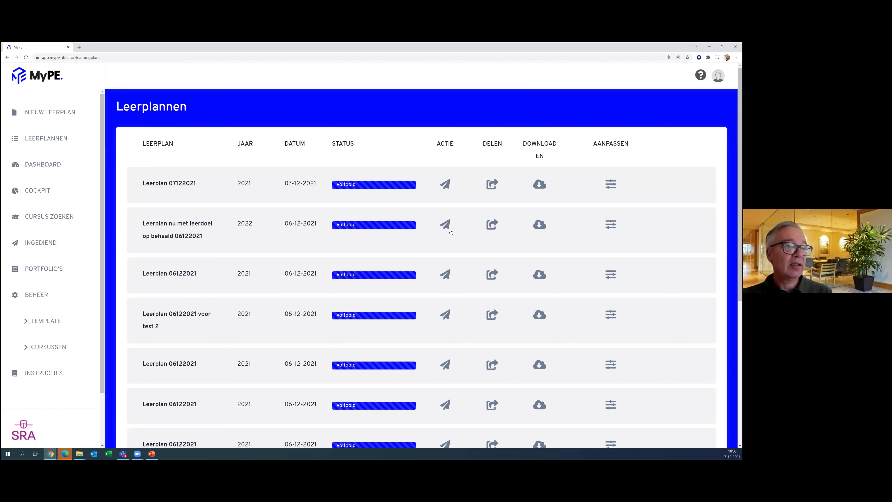
scroll(451, 232, "down", 2)
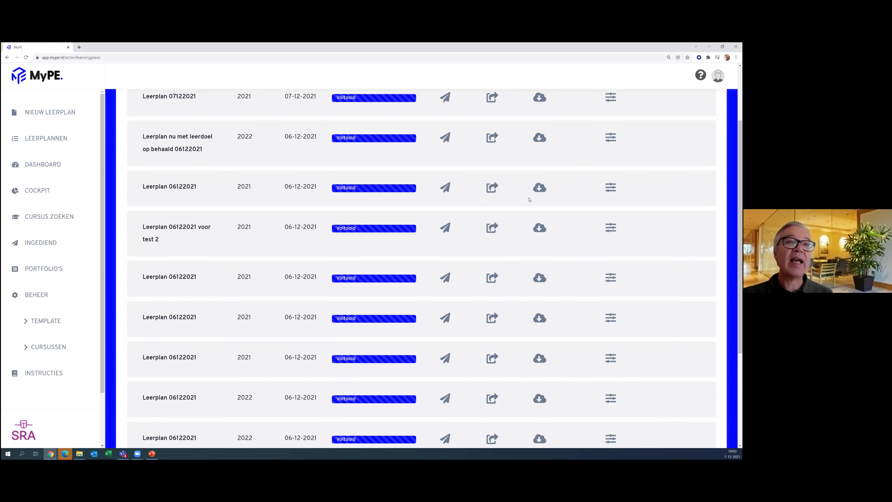
scroll(530, 199, "up", 2)
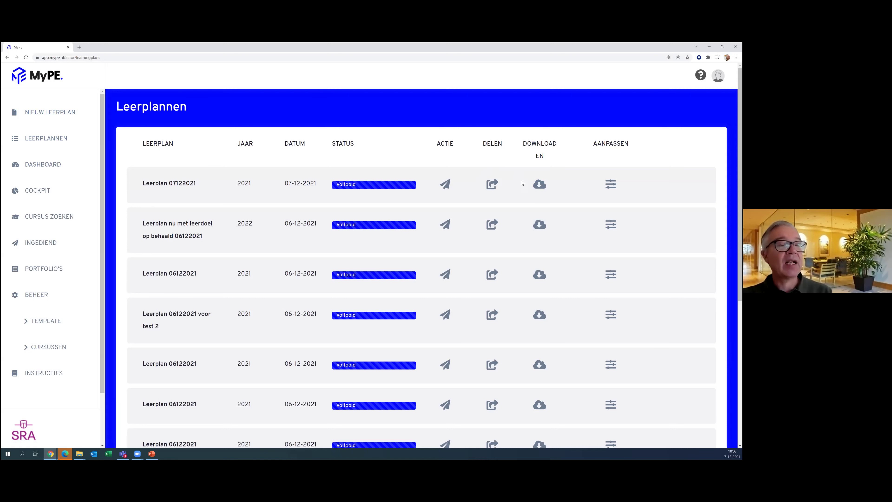
- On the dashboard, check which learning plans can be chosen for 2021 and switch the year to 2022
left_click(42, 164)
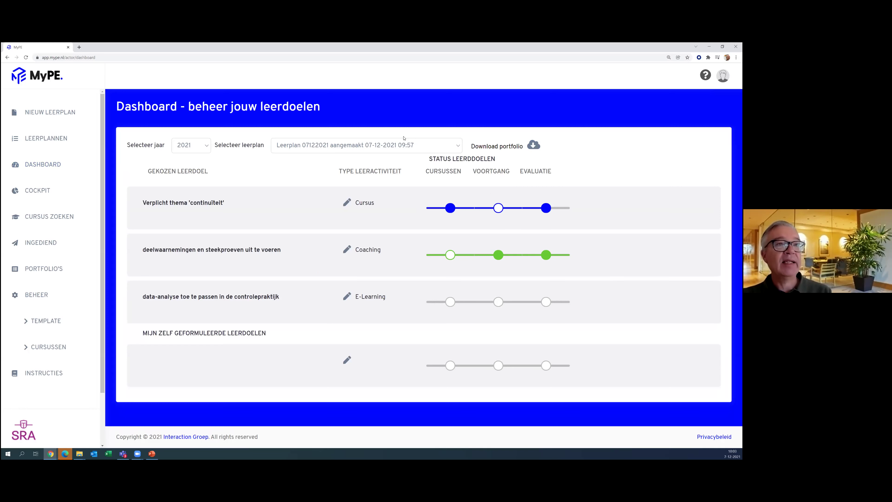
left_click(399, 146)
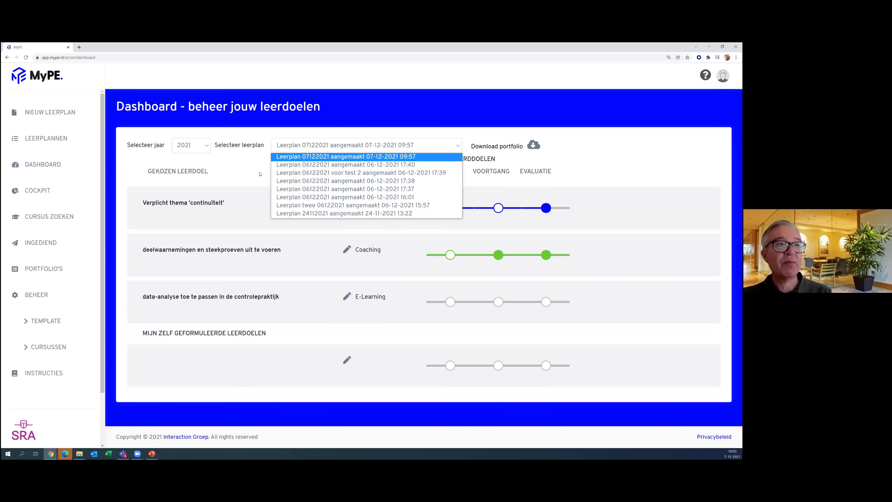
key("Down")
key("Down")
key("Escape")
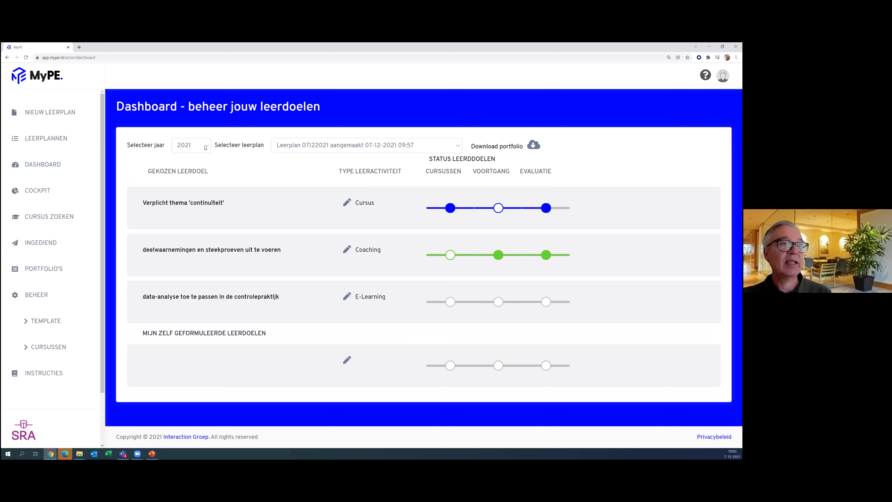
left_click(206, 147)
left_click(193, 170)
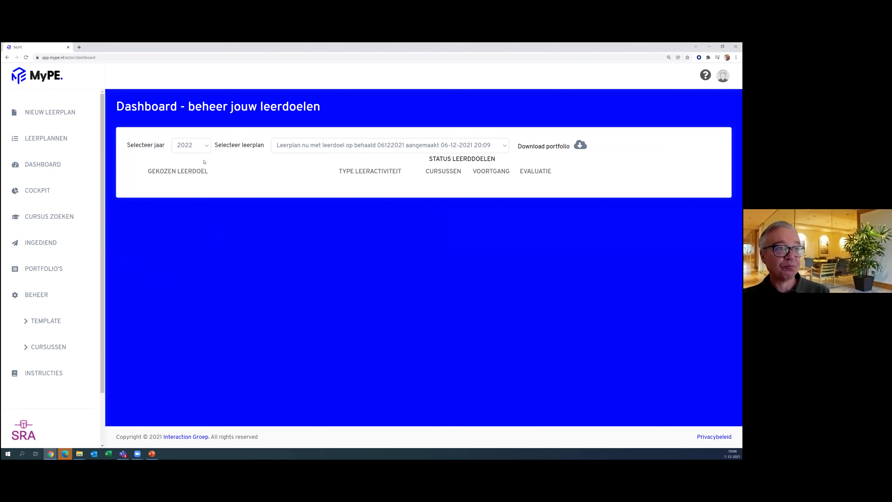
- Open the portfolio overview for 2021 and look through the employees' learning plans and portfolios
left_click(46, 269)
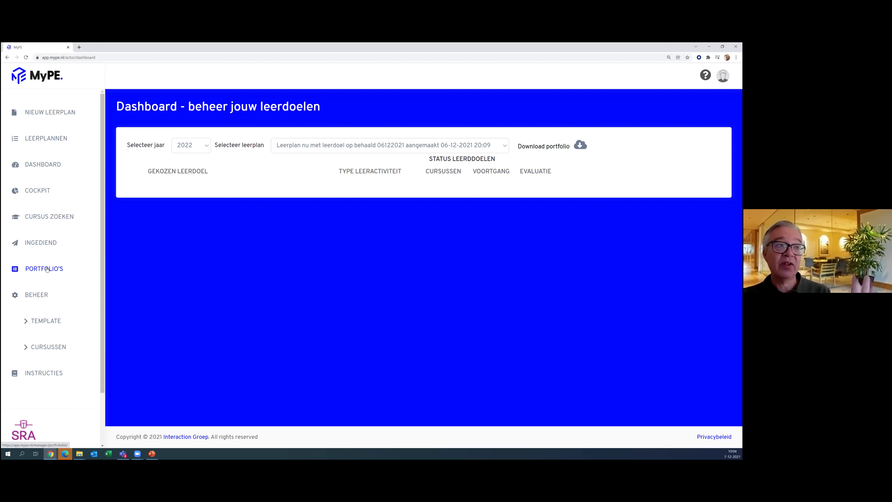
left_click(47, 269)
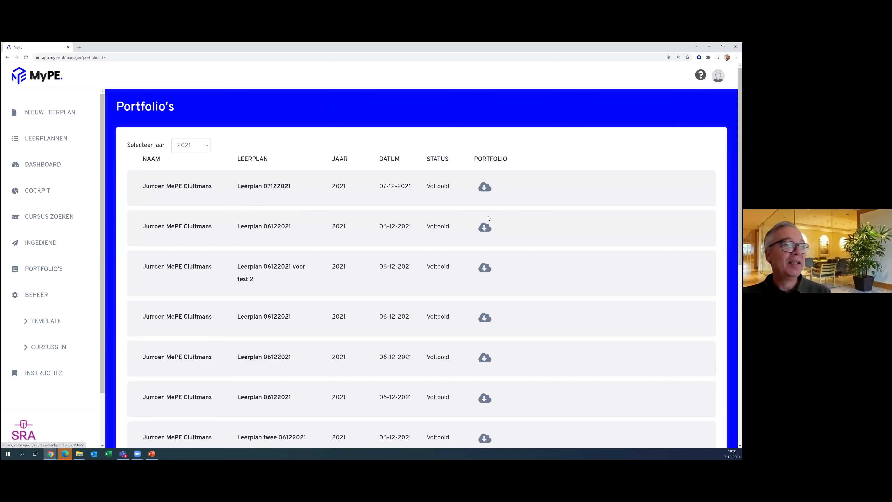
scroll(492, 220, "down", 4)
scroll(493, 221, "down", 2)
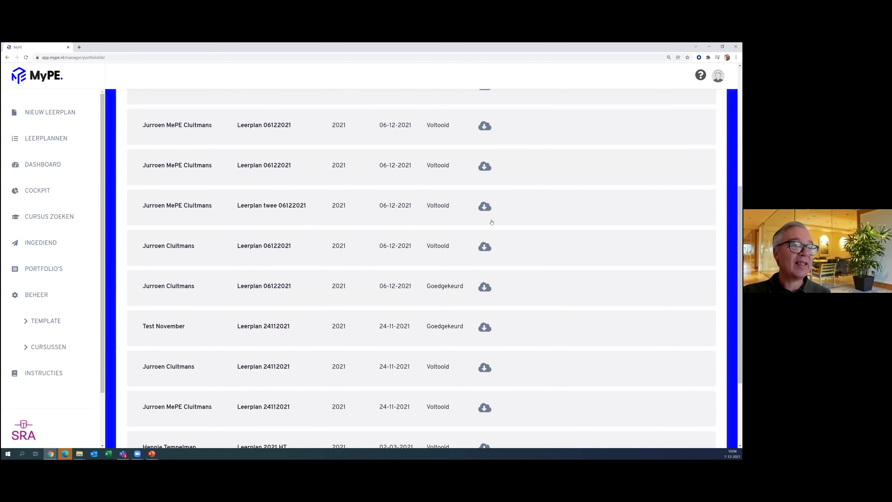
scroll(491, 220, "down", 3)
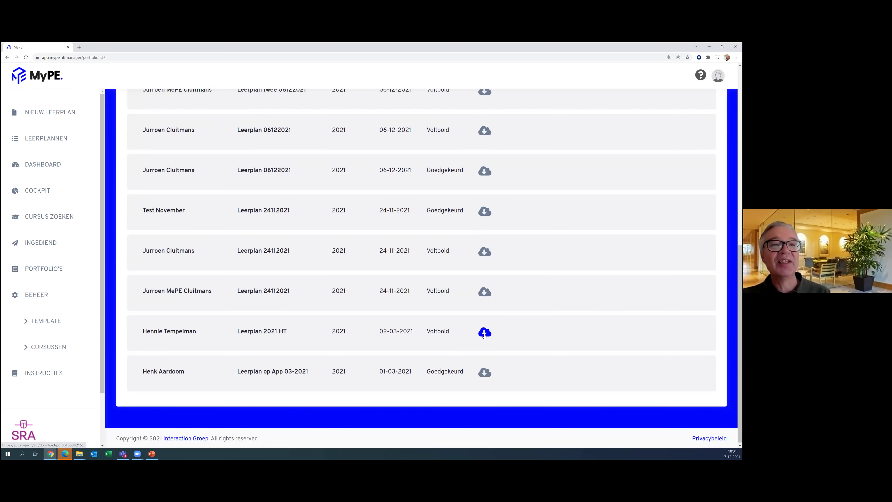
scroll(475, 243, "up", 5)
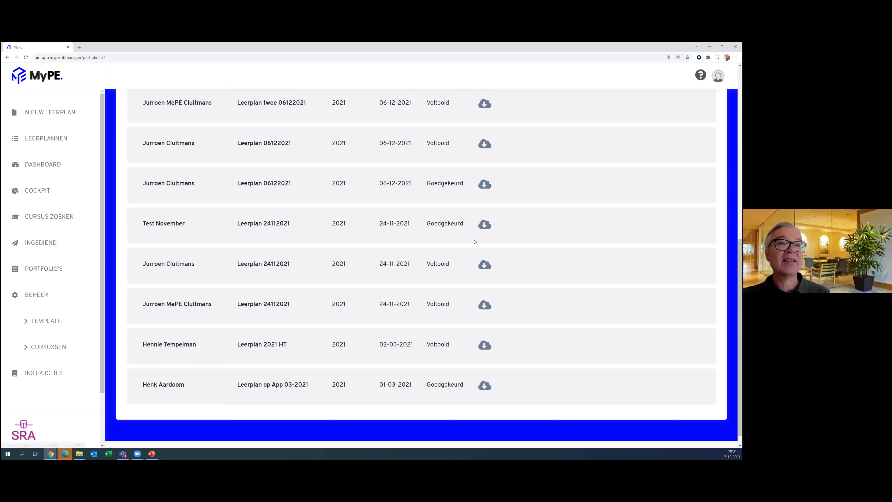
- Leave the portfolio overview and open the submitted learning plans for review
scroll(474, 242, "up", 4)
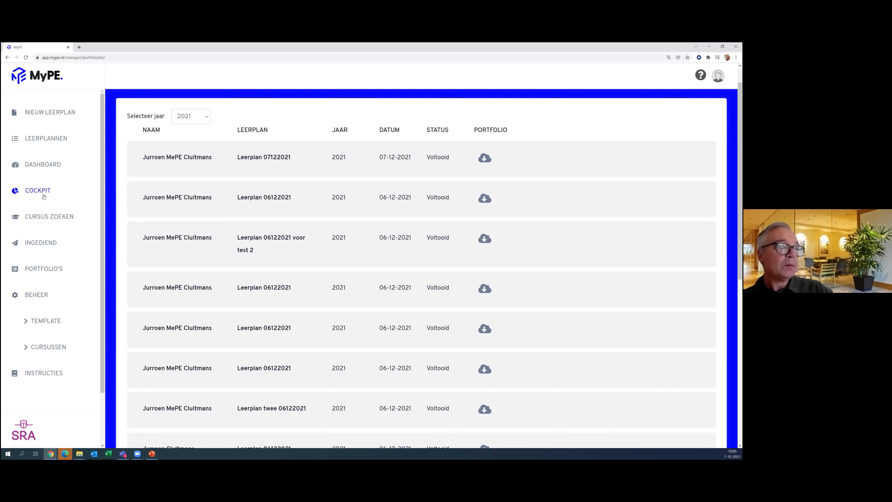
left_click(45, 246)
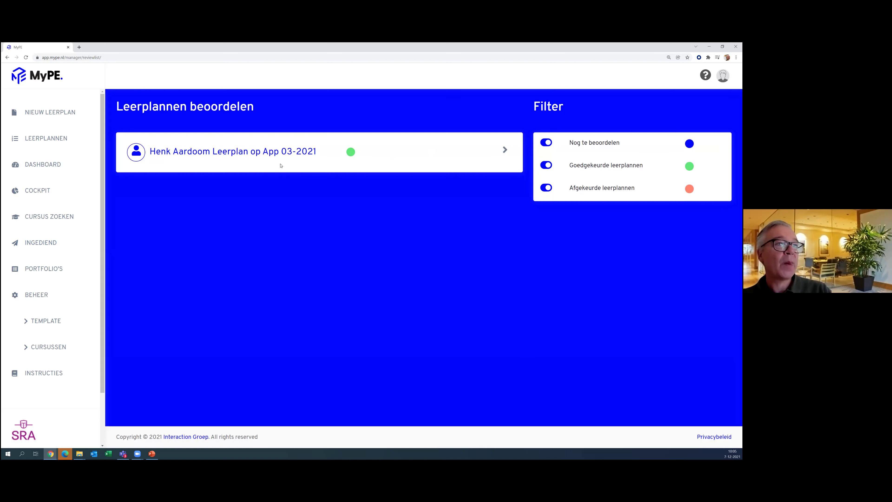
- Open the management cockpit and examine its charts of learning plans, MijnNBA registrations, learning goals and courses for 2021
left_click(38, 192)
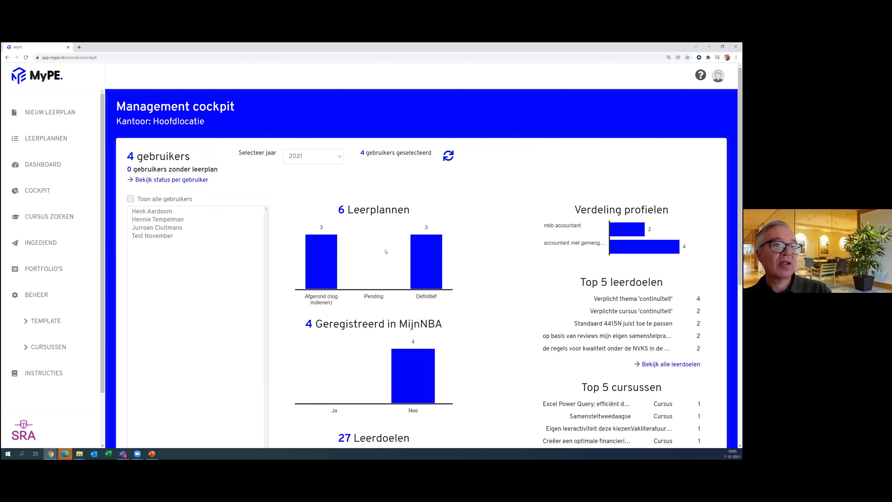
scroll(360, 200, "down", 4)
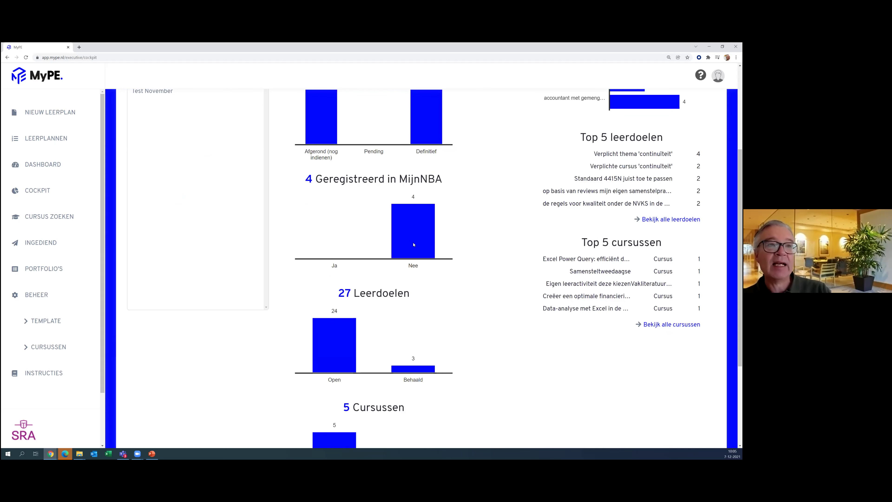
scroll(324, 265, "down", 2)
mouse_move(326, 281)
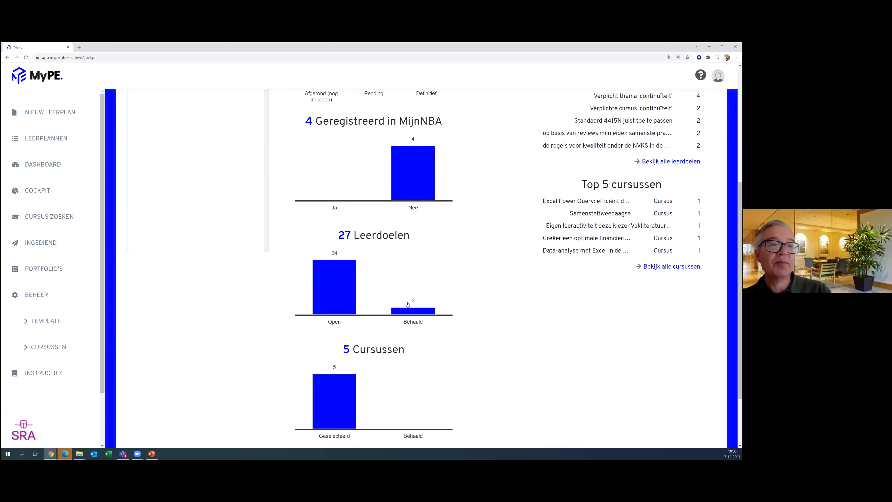
scroll(404, 306, "down", 2)
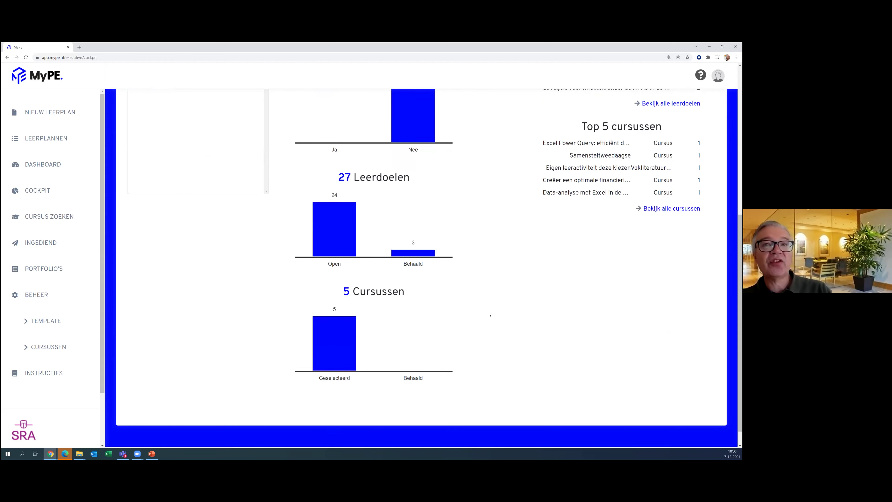
scroll(490, 313, "up", 5)
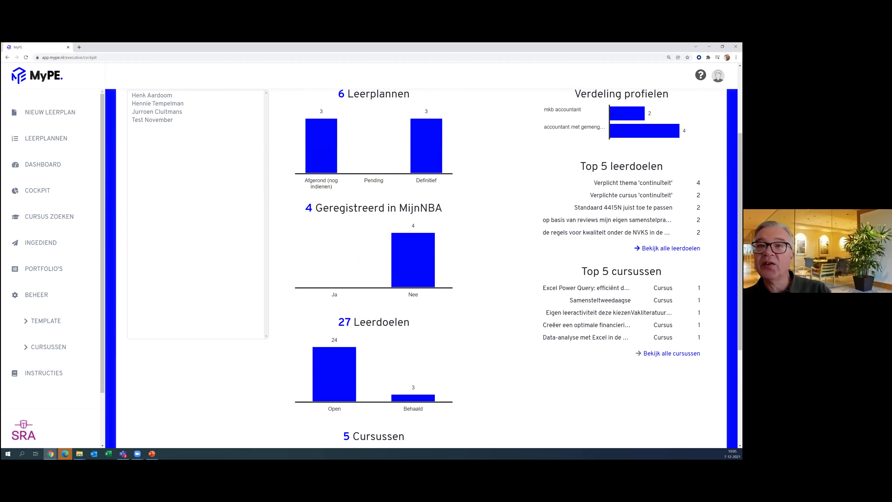
- Open the full list of learning goals, filter it on "Verplichte cursus 'continuïteit'" to see which users chose it, and clear the filter
left_click(671, 248)
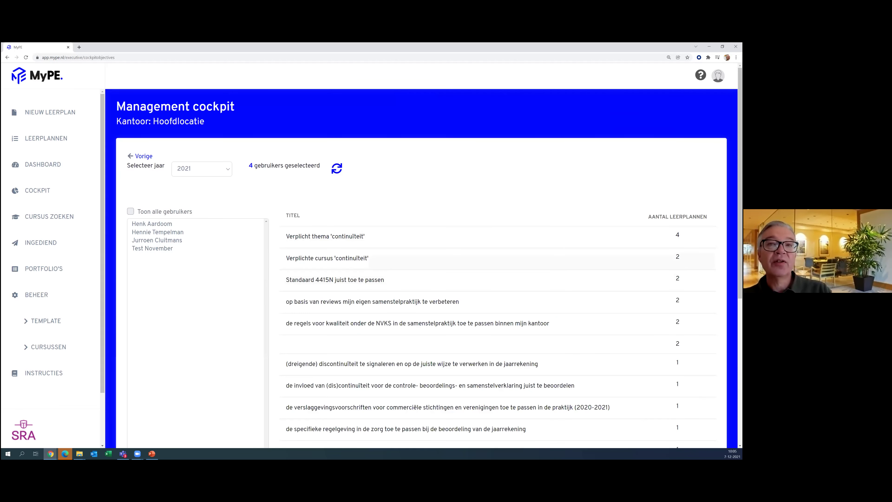
left_click(456, 258)
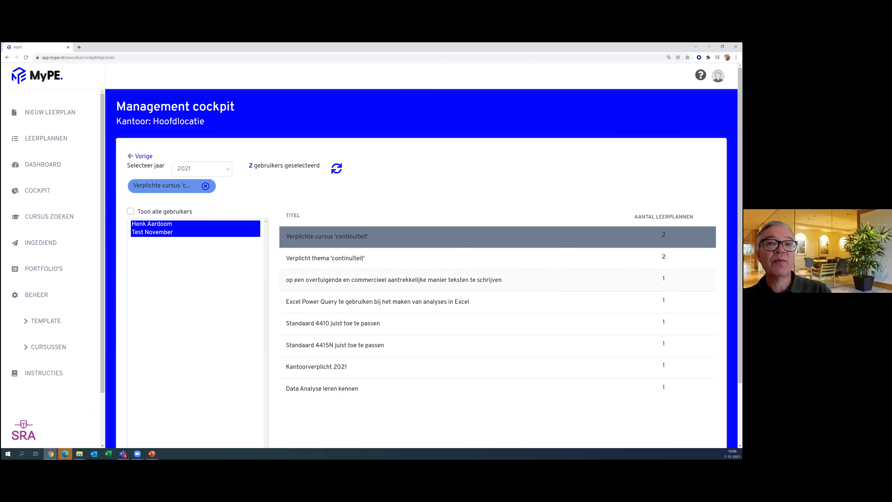
left_click(206, 187)
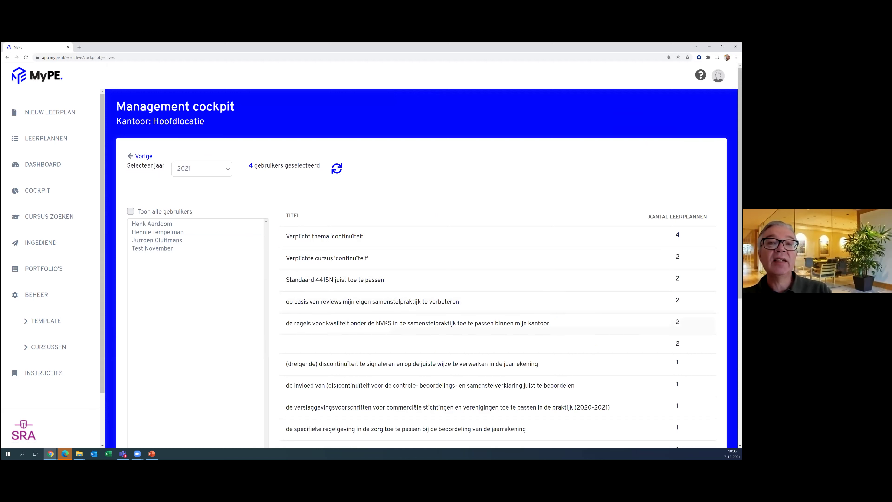
- Filter the learning goals on the entry without a title, clear that filter and return to the cockpit overview
scroll(421, 282, "down", 2)
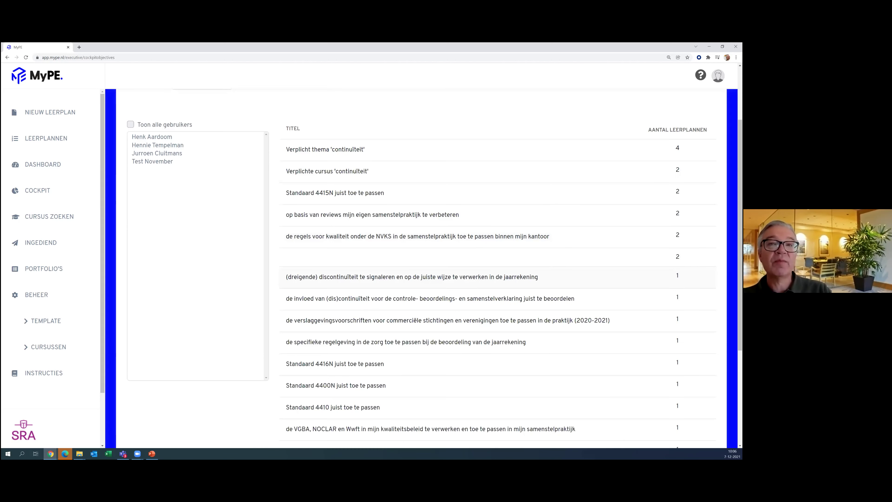
left_click(440, 257)
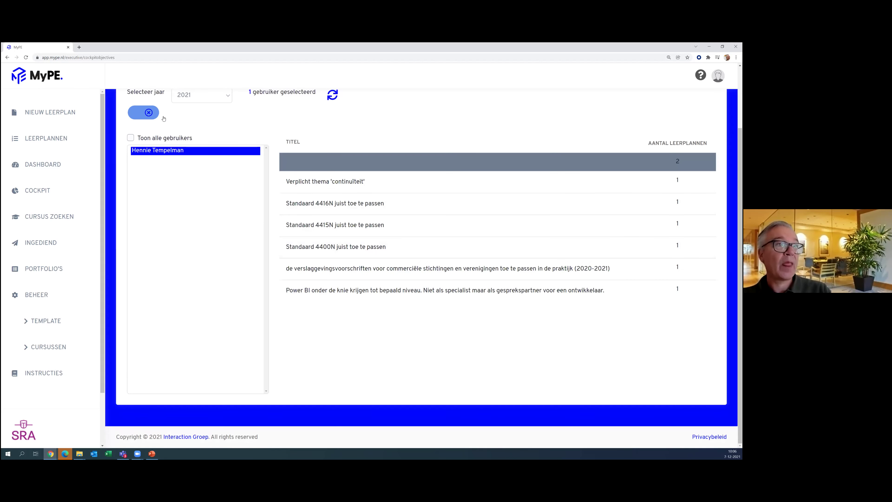
left_click(149, 113)
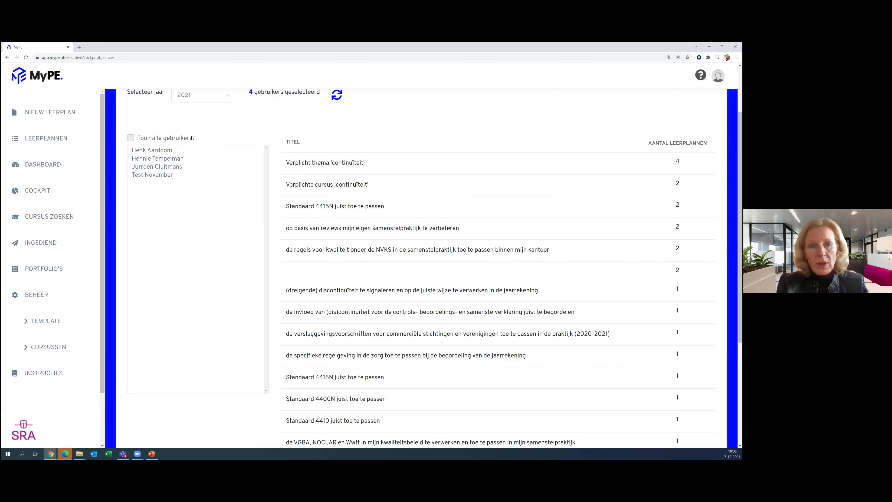
scroll(153, 152, "up", 1)
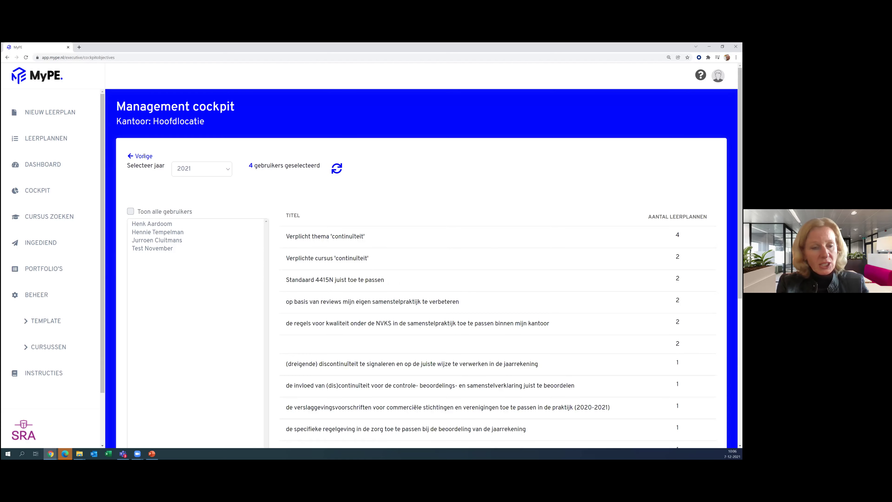
left_click(148, 155)
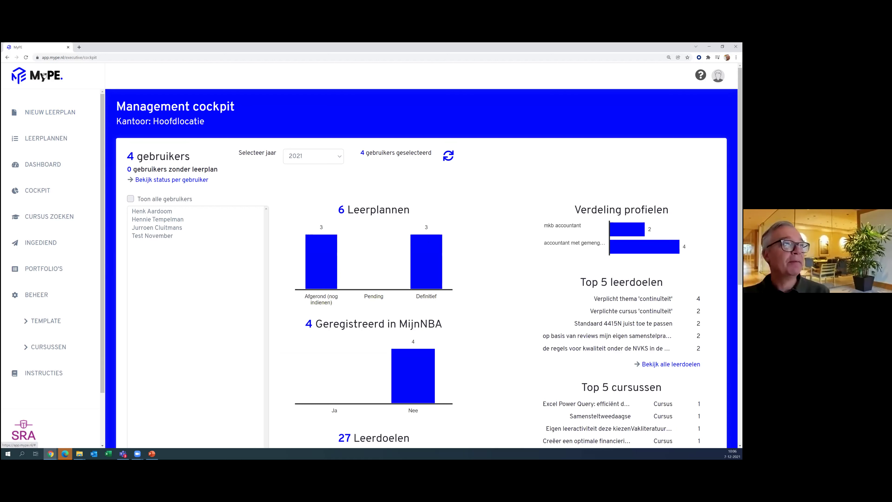
- Go to the home page and view the Compliance section for registering fulfilled PE obligations in MijnNBA
left_click(37, 75)
scroll(282, 361, "down", 2)
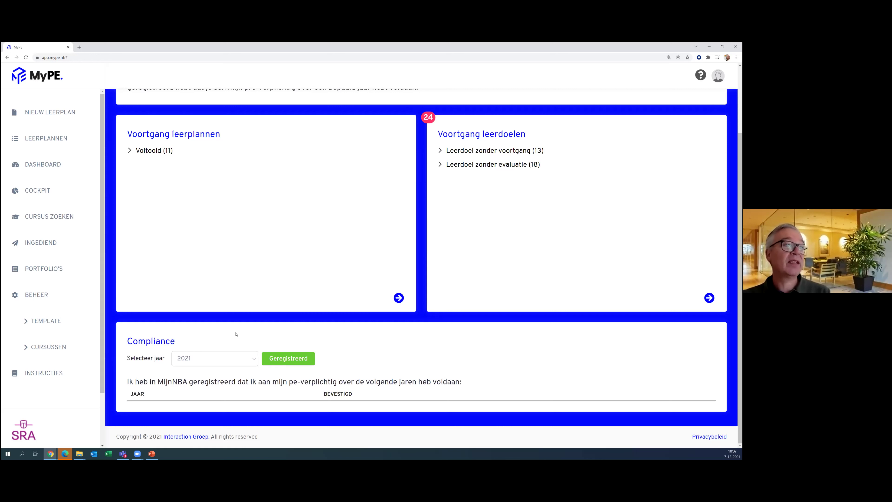
- Open the cockpit's status per user, switch the year to 2022 to review it, and return to the cockpit overview
left_click(38, 191)
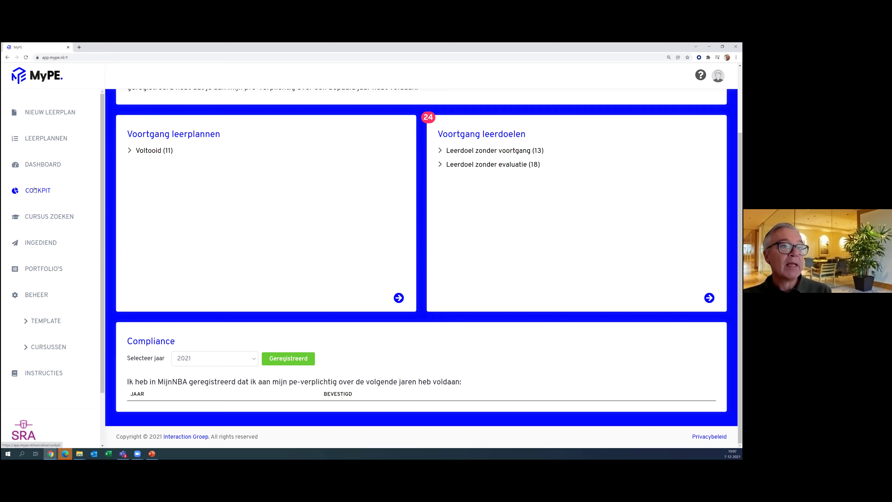
left_click(190, 180)
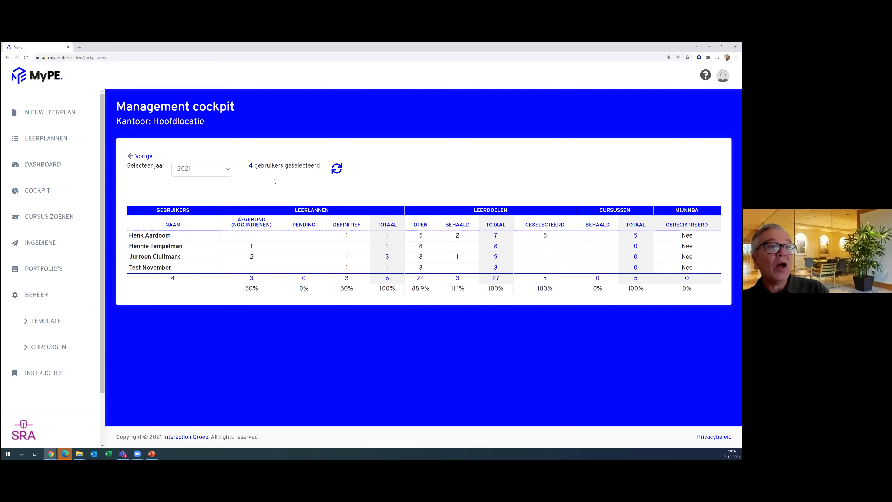
left_click(228, 170)
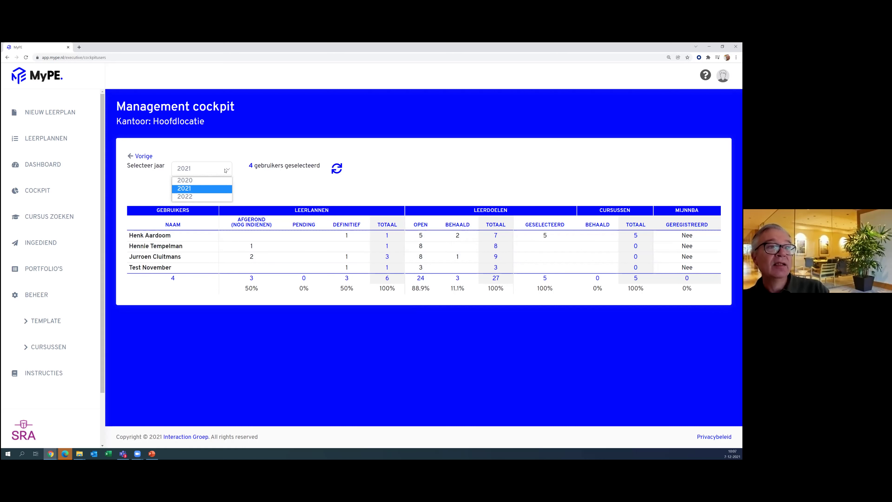
left_click(213, 197)
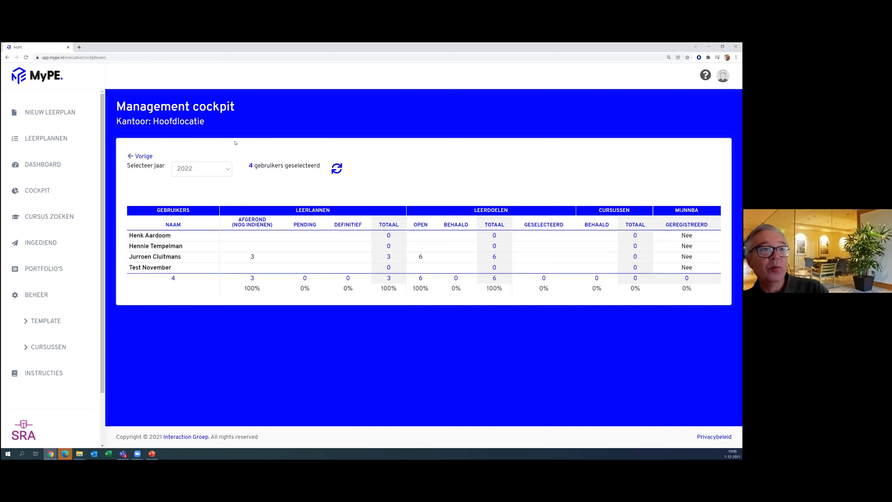
left_click(142, 156)
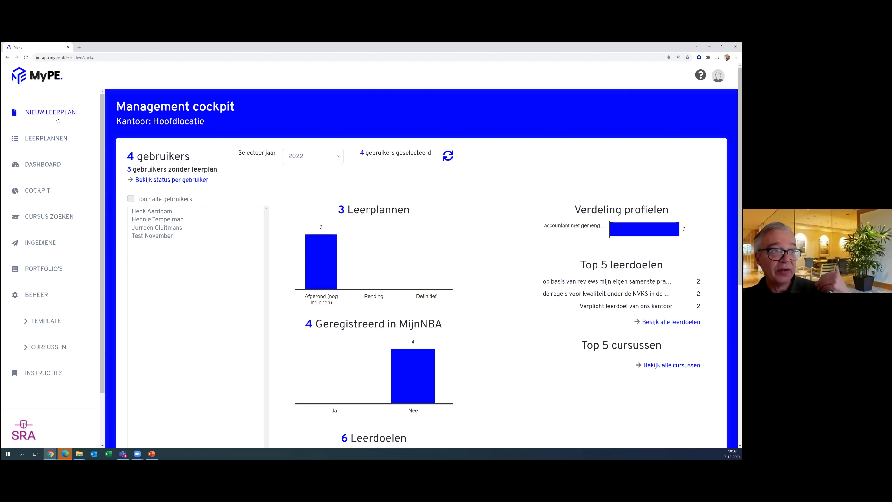
- Revisit the admin section's template management page and go back to the portfolio overview
left_click(39, 297)
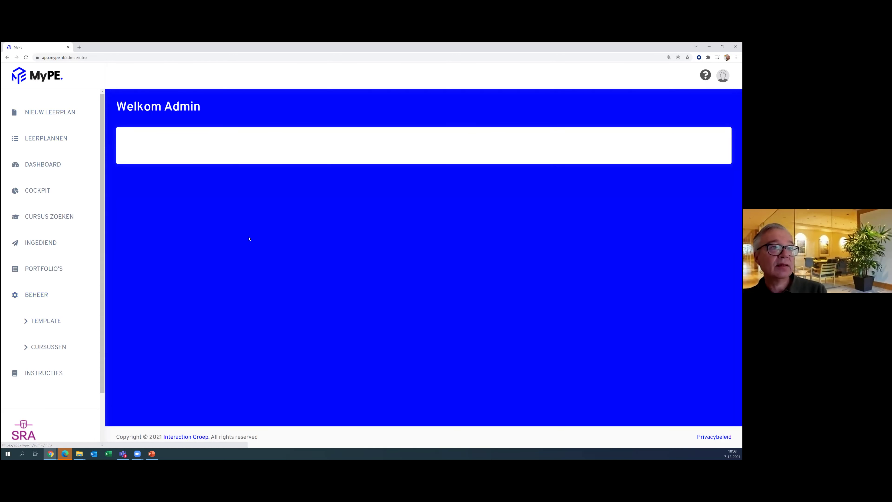
left_click(51, 321)
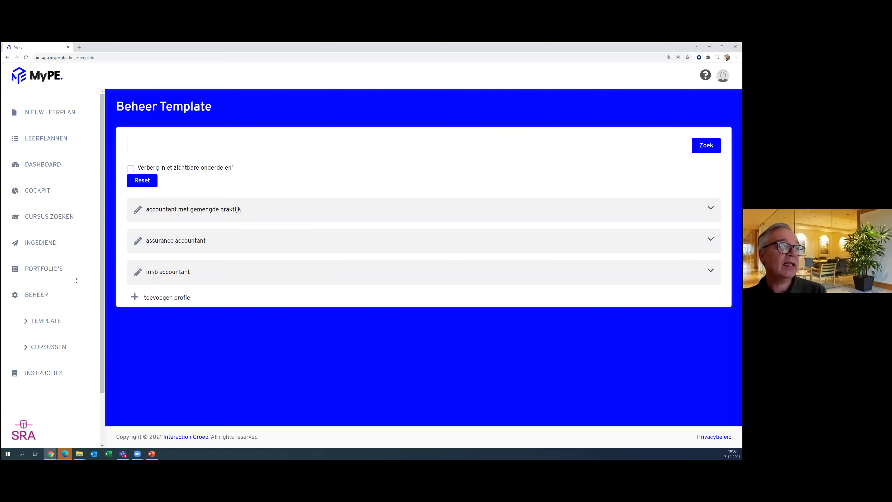
left_click(48, 270)
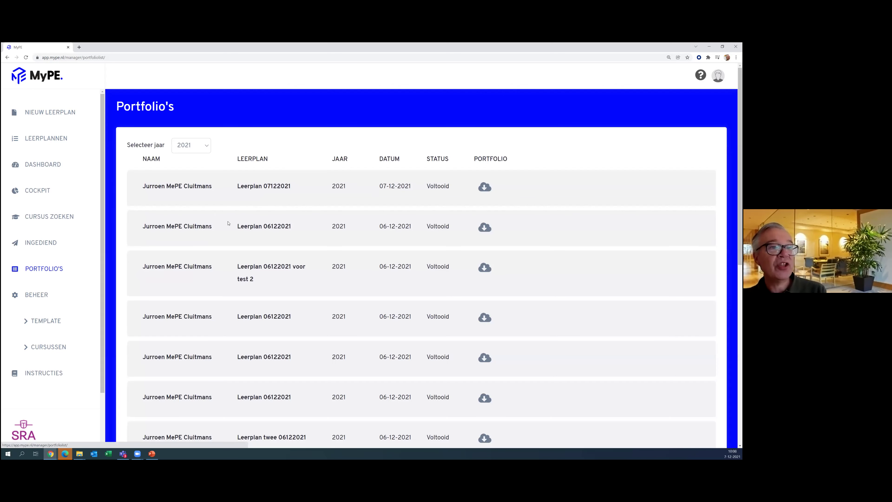